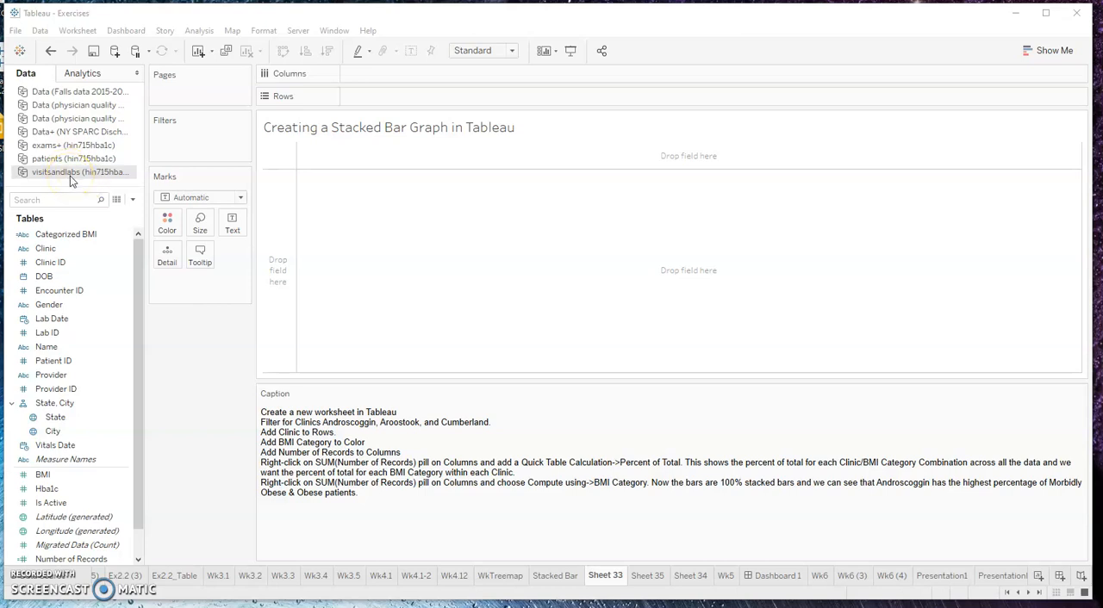
Open the Number of Records calculated field to review its formula, and close it without changes
{"action": "left_click_drag", "start_coordinate": [138, 385], "coordinate": [139, 410]}
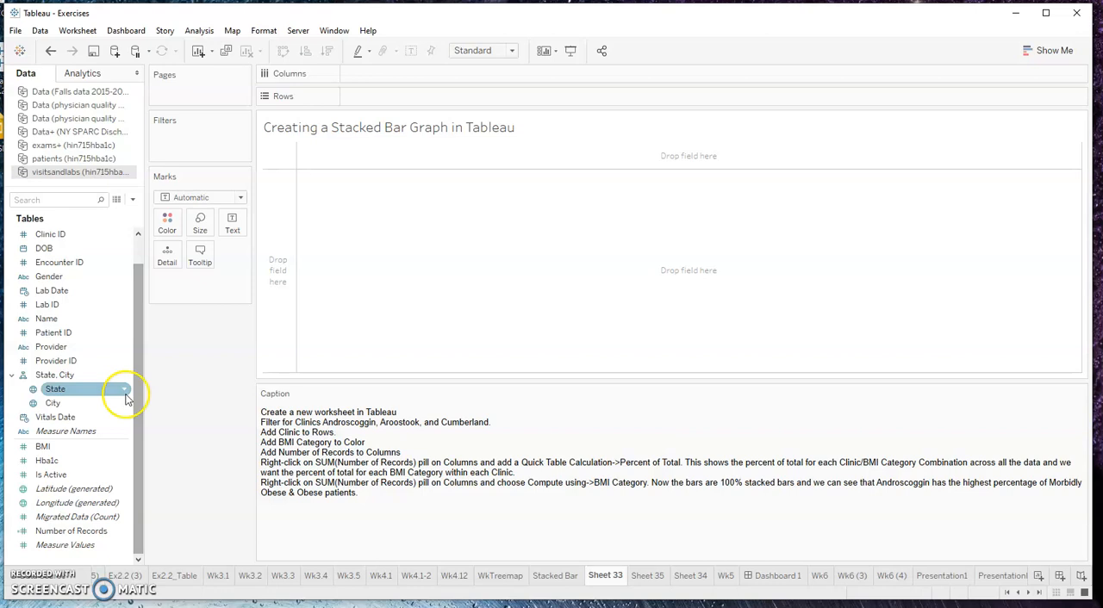
{"action": "left_click", "coordinate": [93, 531]}
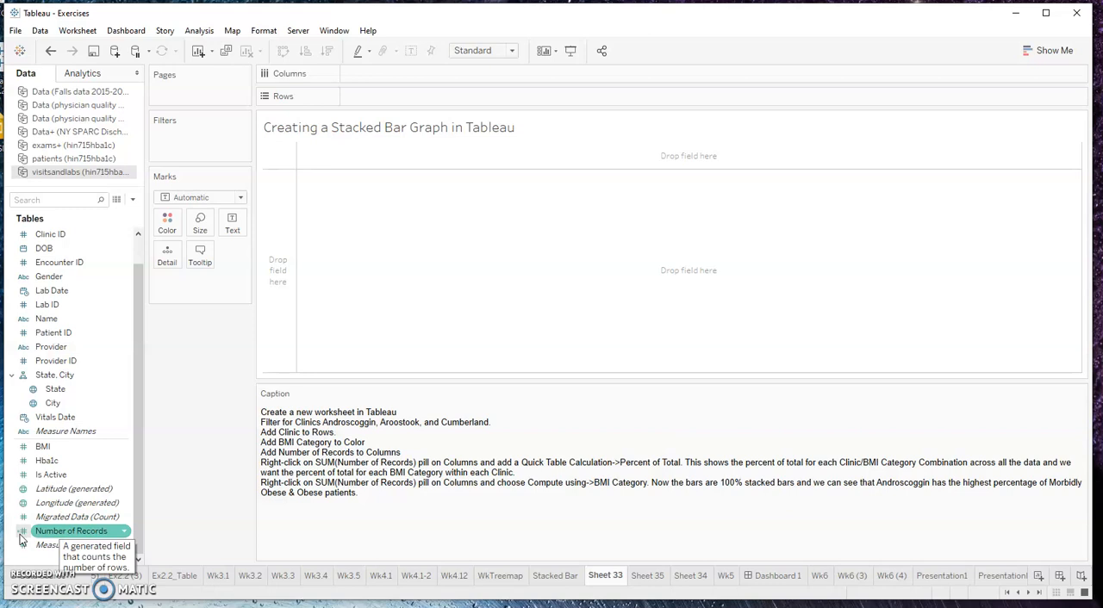
{"action": "left_click", "coordinate": [123, 531]}
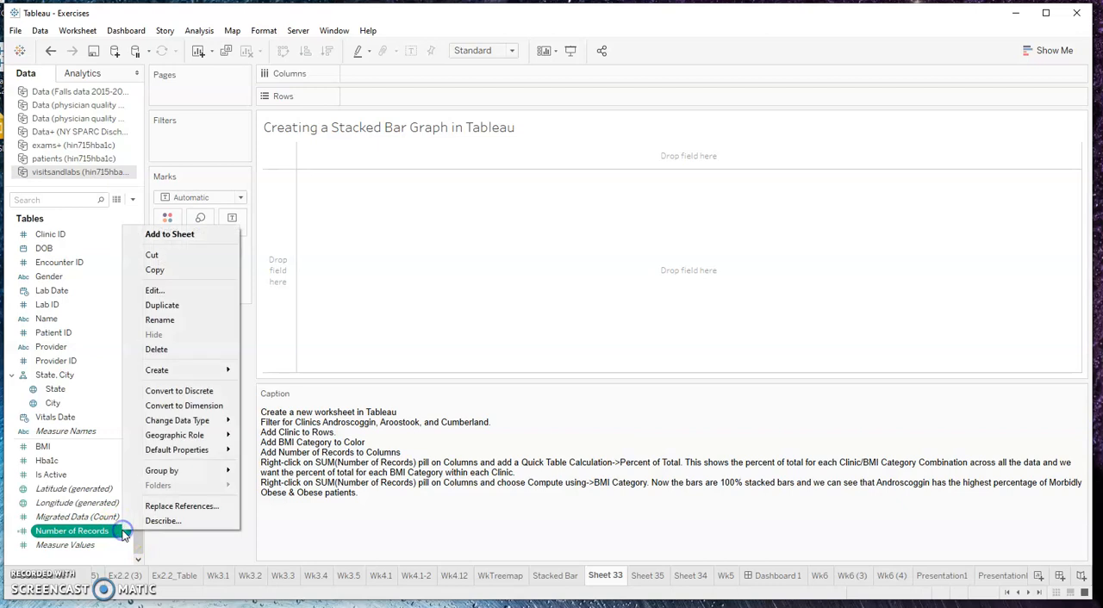
{"action": "left_click", "coordinate": [175, 290]}
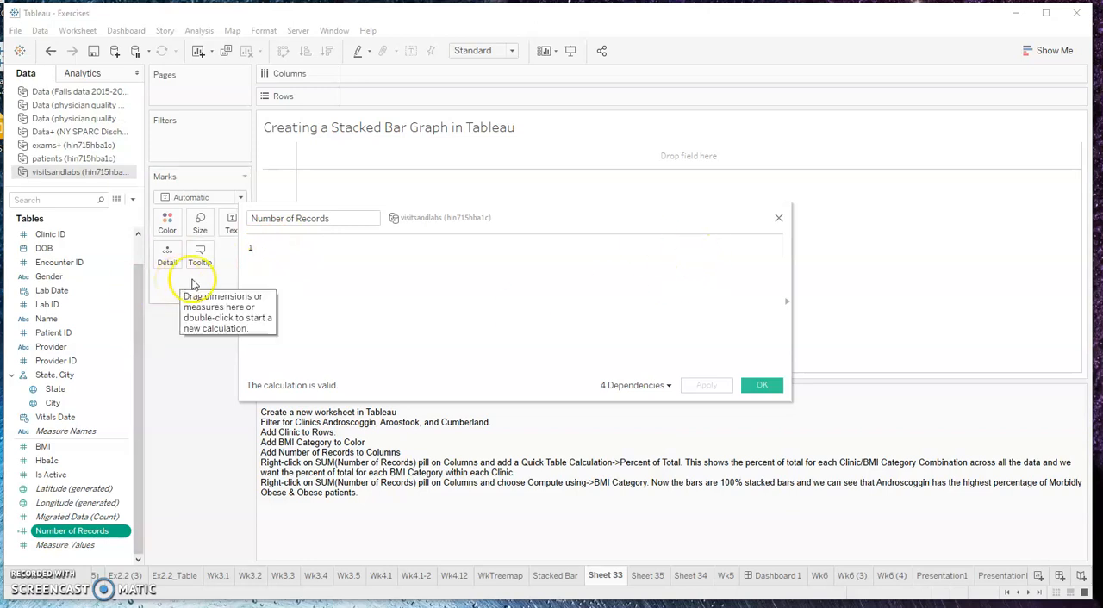
{"action": "left_click", "coordinate": [780, 223]}
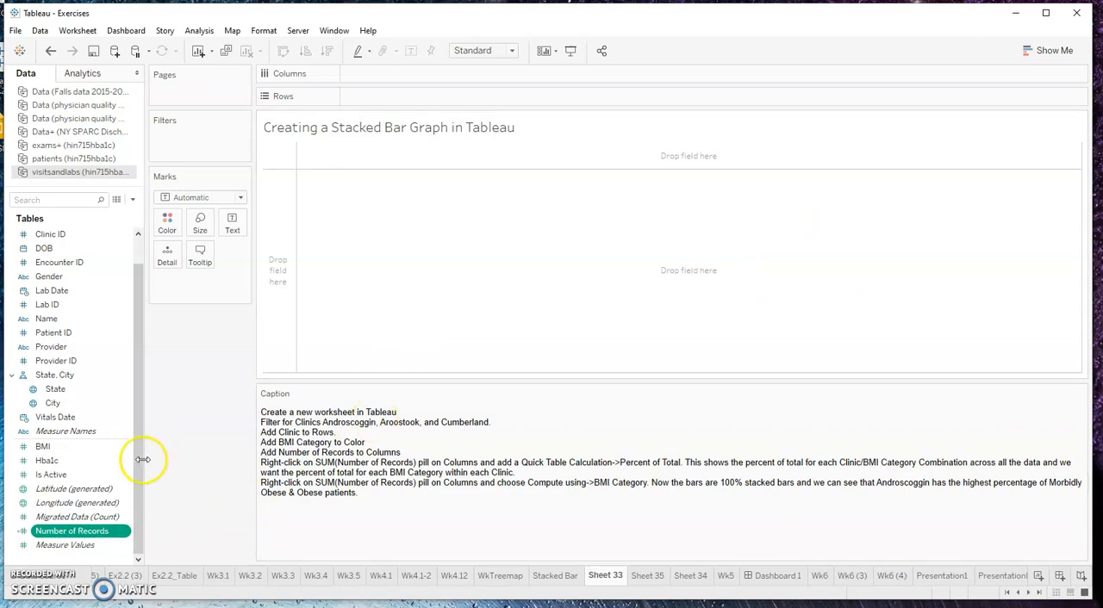
Check the data type assigned to the Categorized BMI field
{"action": "scroll", "coordinate": [146, 445], "scroll_direction": "up", "scroll_amount": 1}
{"action": "left_click", "coordinate": [86, 264]}
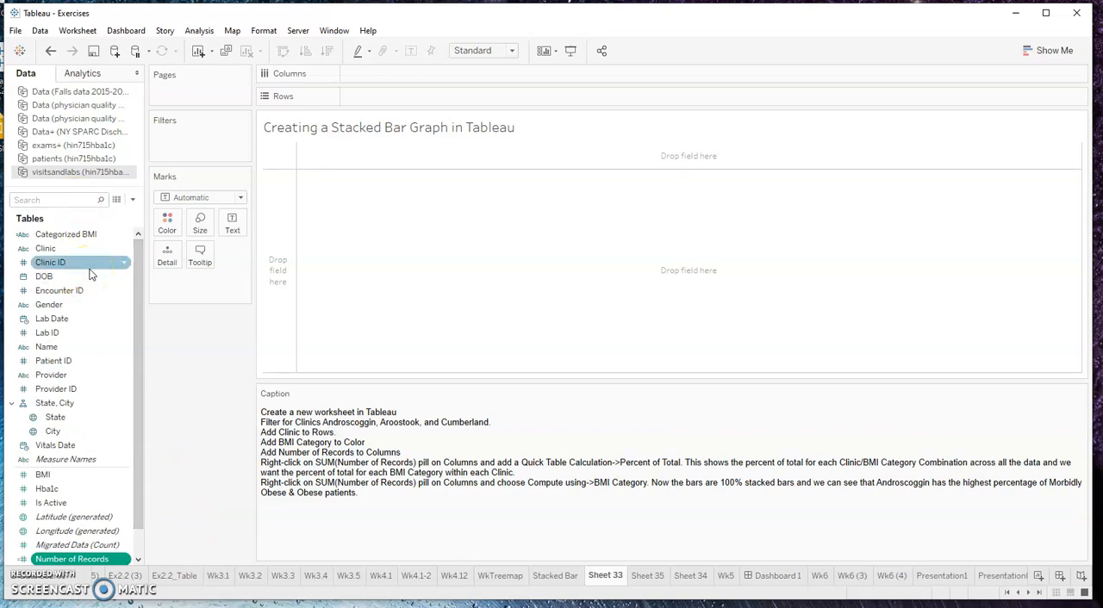
{"action": "left_click", "coordinate": [90, 237]}
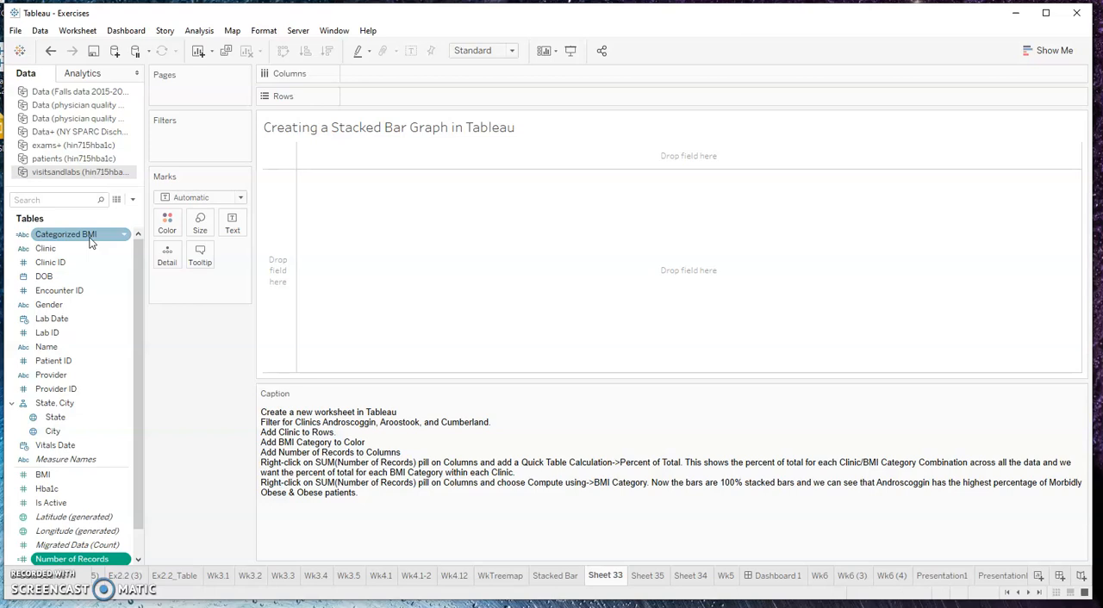
{"action": "left_click", "coordinate": [20, 235]}
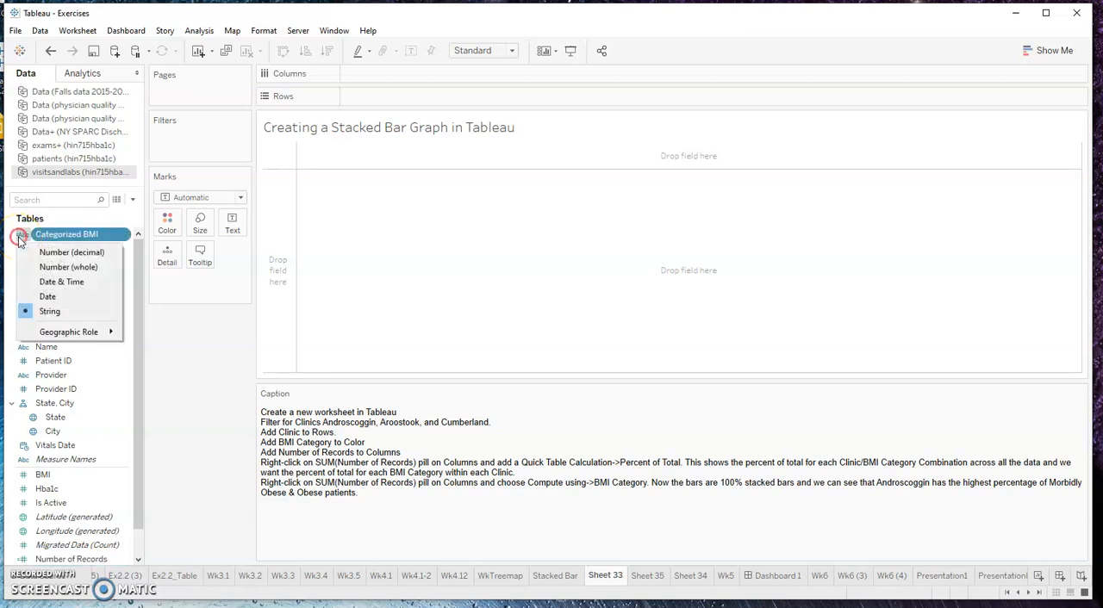
{"action": "left_click", "coordinate": [138, 311]}
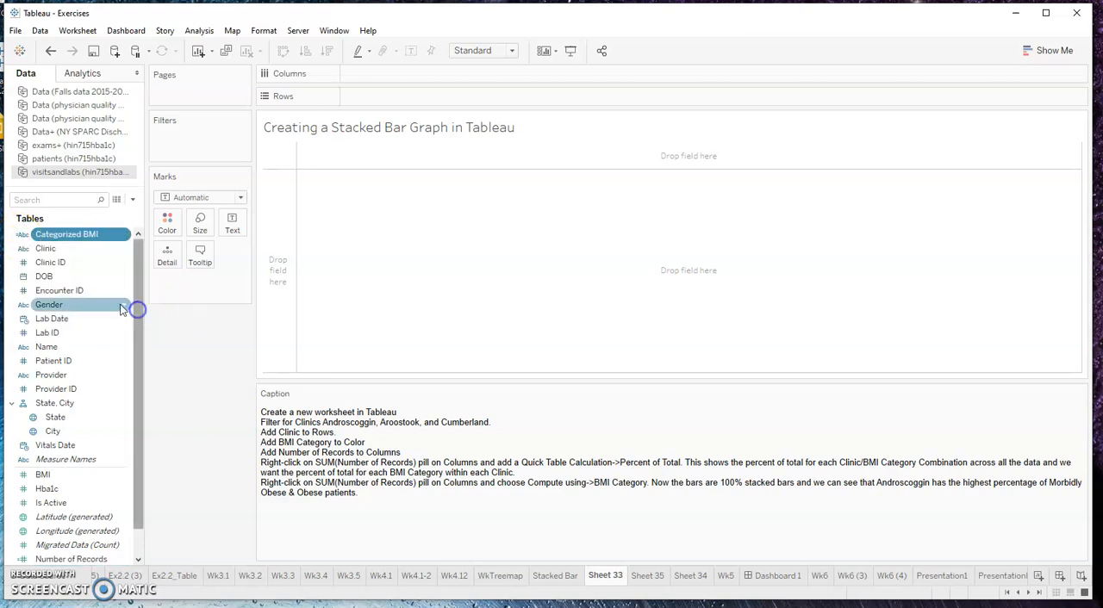
{"action": "right_click", "coordinate": [74, 283]}
{"action": "mouse_move", "coordinate": [134, 366]}
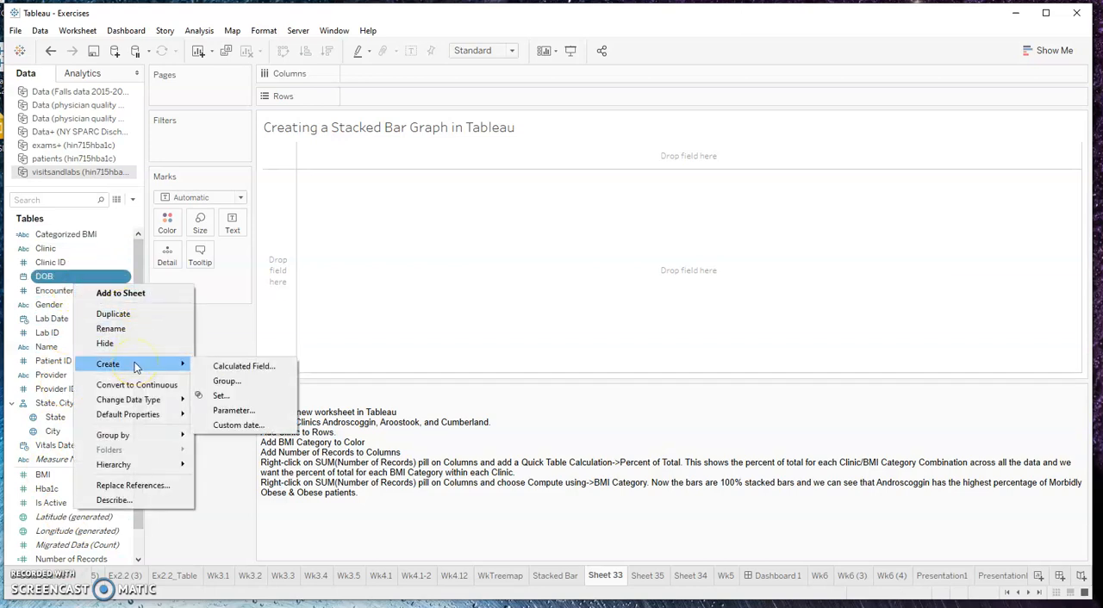
{"action": "left_click", "coordinate": [218, 366]}
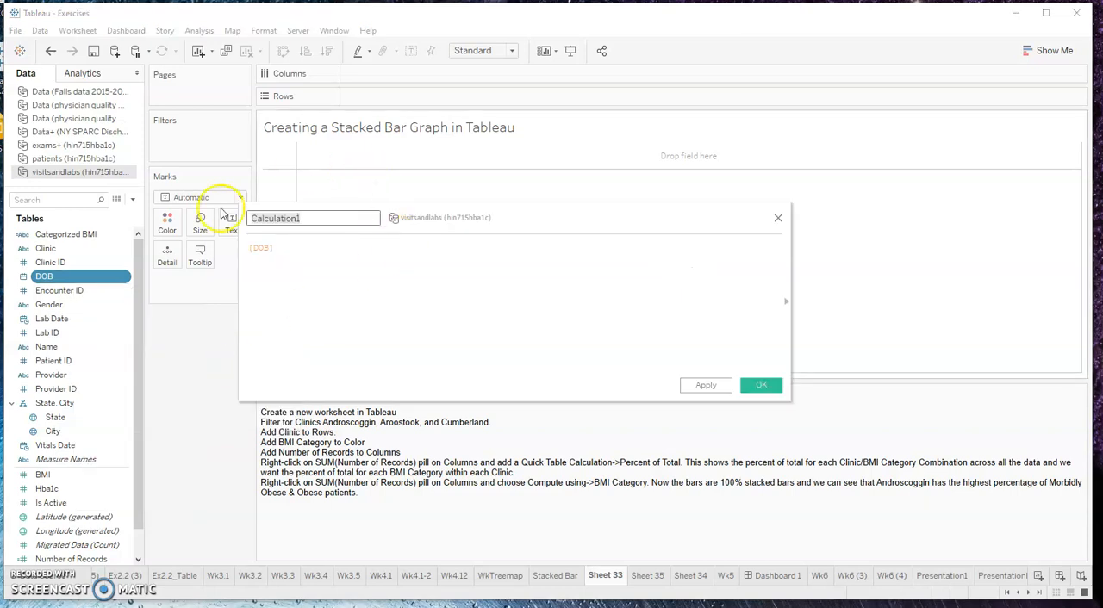
{"action": "left_click", "coordinate": [779, 218]}
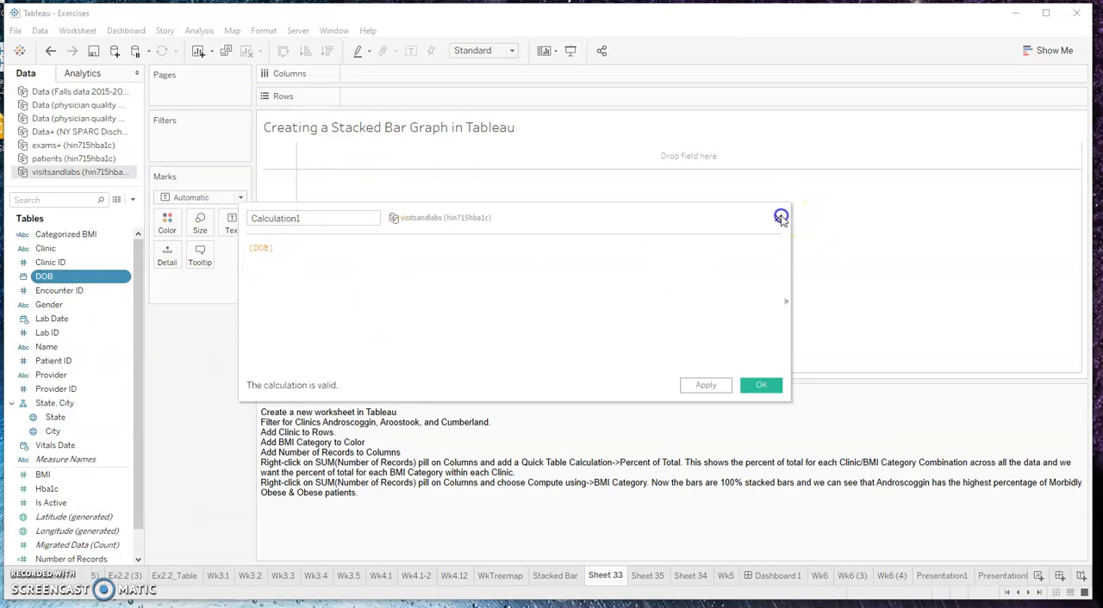
Open the Categorized BMI calculated field and review its IF/ELSEIF formula for the BMI categories
{"action": "right_click", "coordinate": [69, 235]}
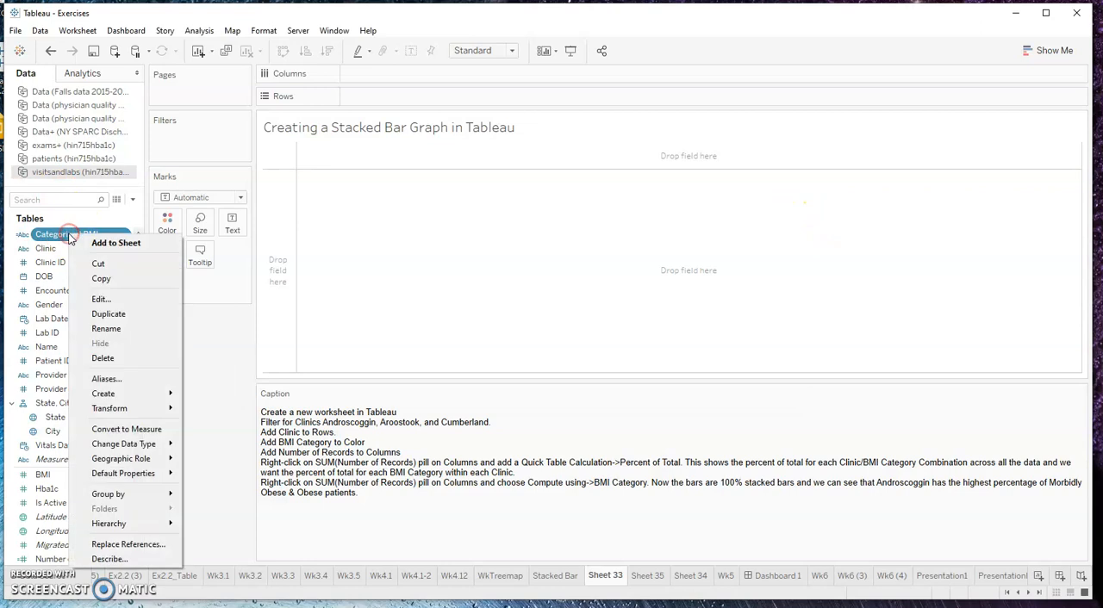
{"action": "left_click", "coordinate": [102, 299]}
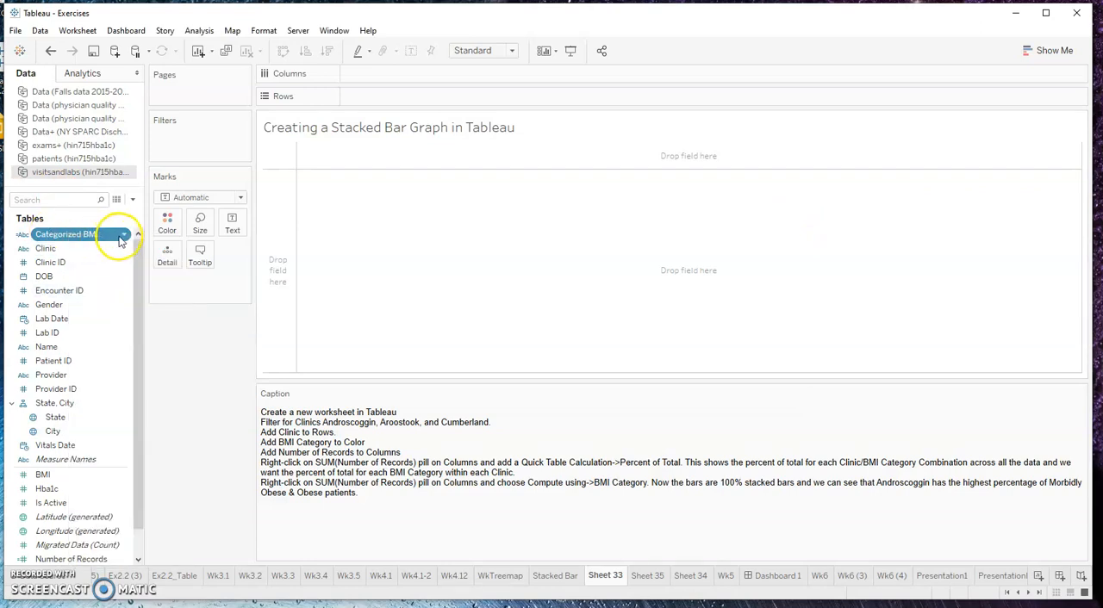
{"action": "left_click", "coordinate": [123, 236]}
{"action": "left_click", "coordinate": [136, 308]}
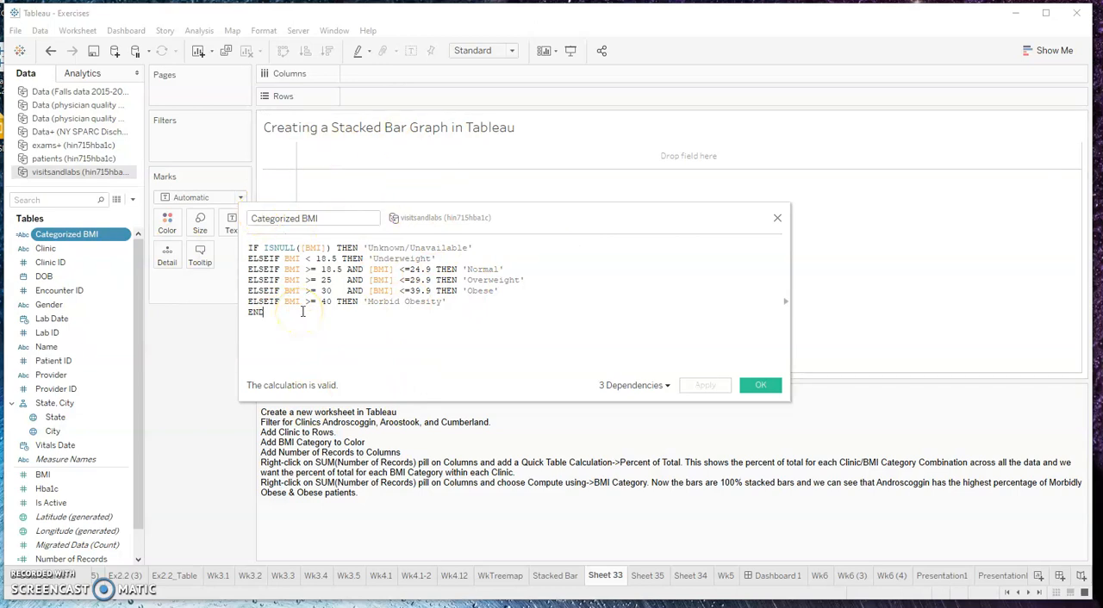
{"action": "left_click", "coordinate": [754, 386]}
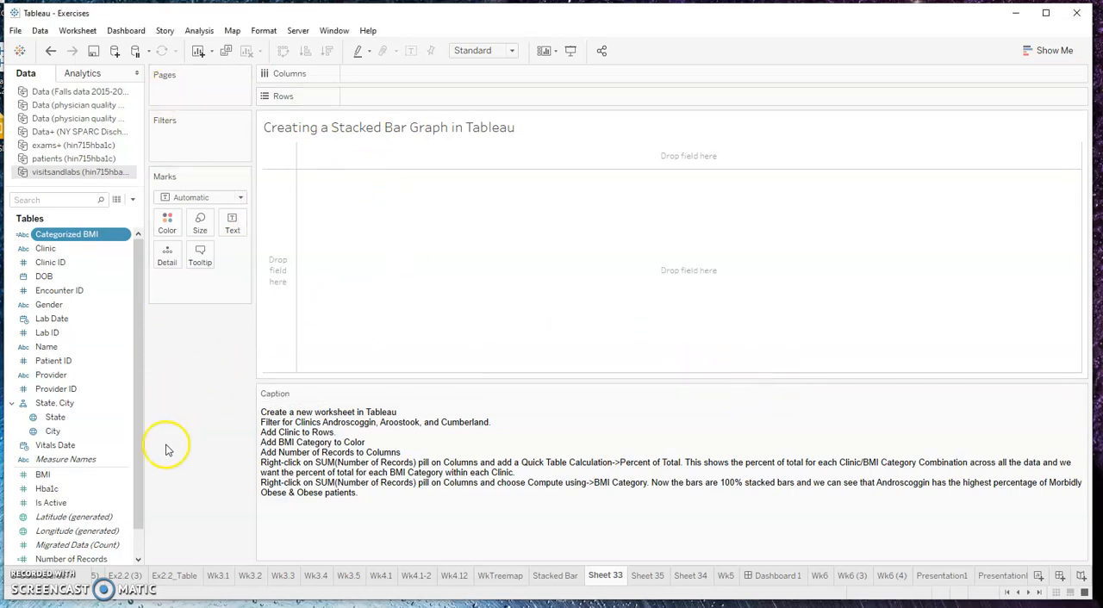
{"action": "left_click", "coordinate": [91, 558]}
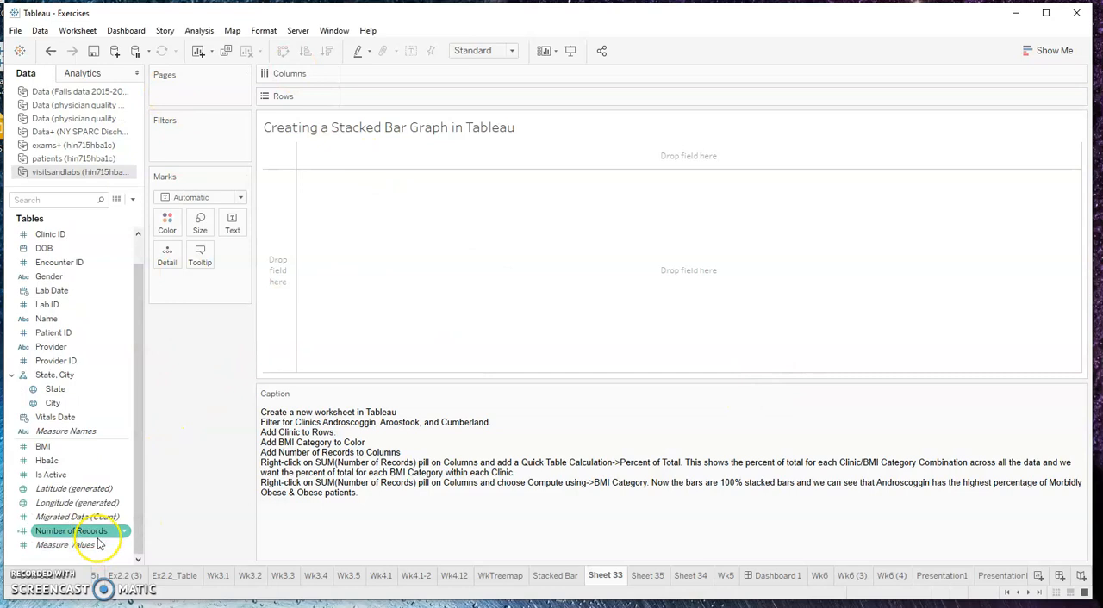
{"action": "scroll", "coordinate": [113, 271], "scroll_direction": "up", "scroll_amount": 1}
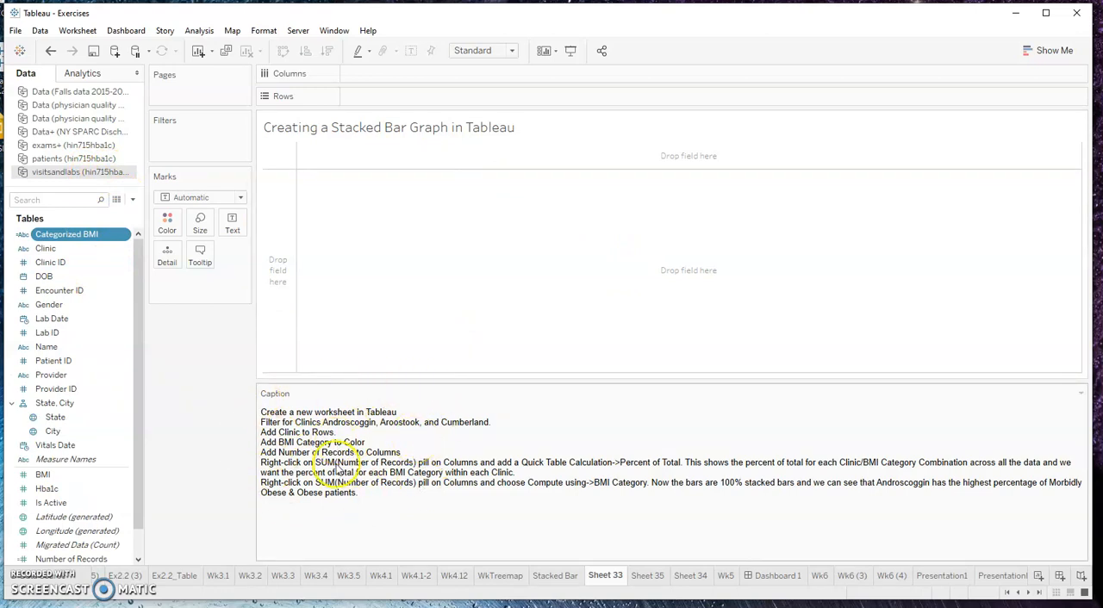
Hide the worksheet caption and show it again
{"action": "left_click", "coordinate": [77, 31]}
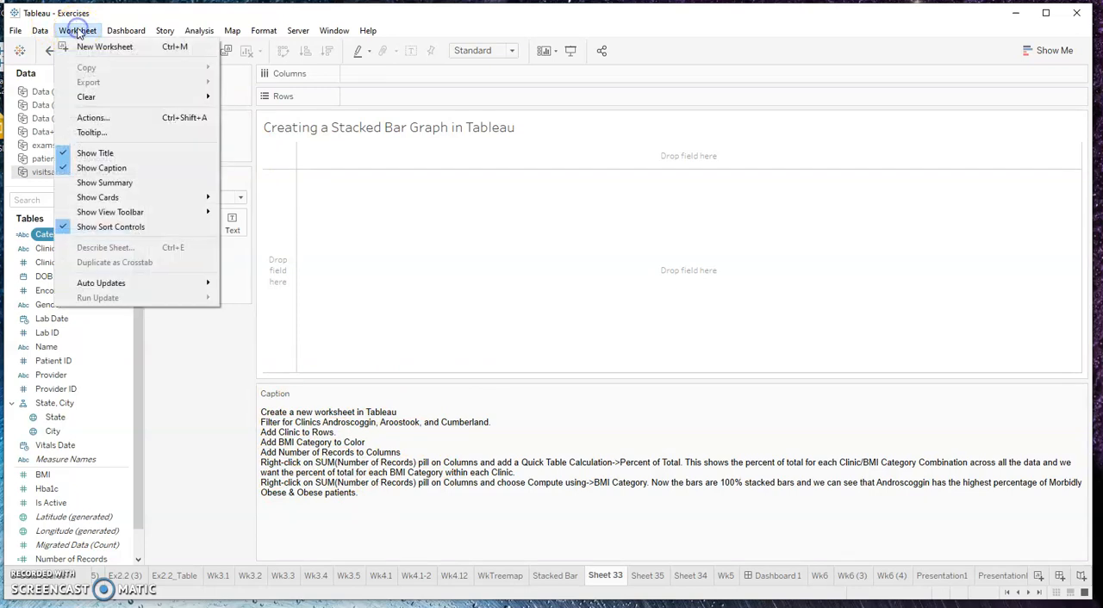
{"action": "left_click", "coordinate": [96, 176]}
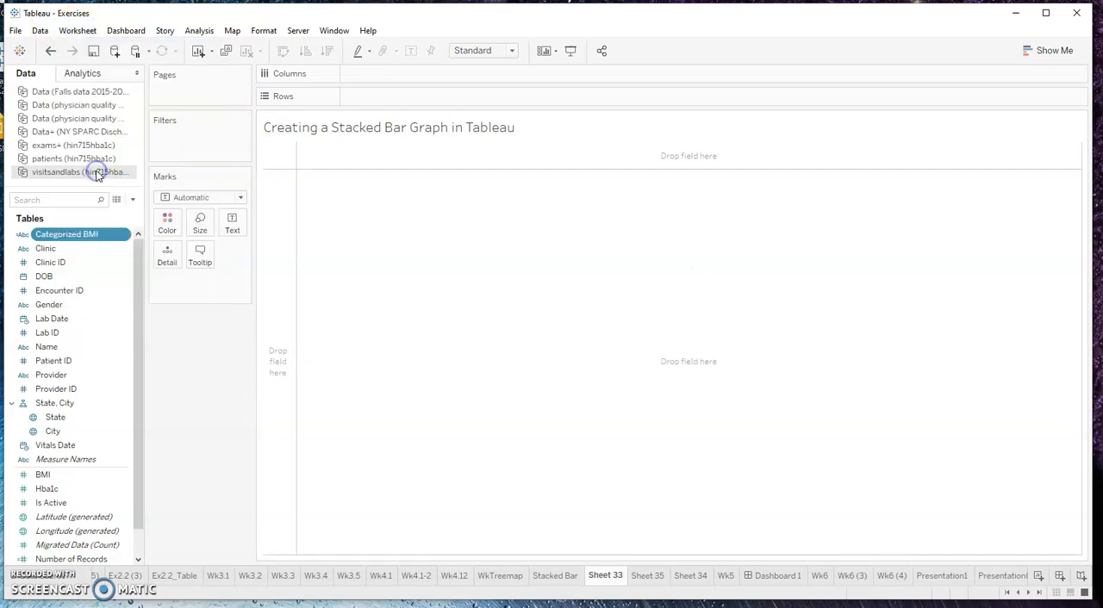
{"action": "left_click", "coordinate": [82, 30]}
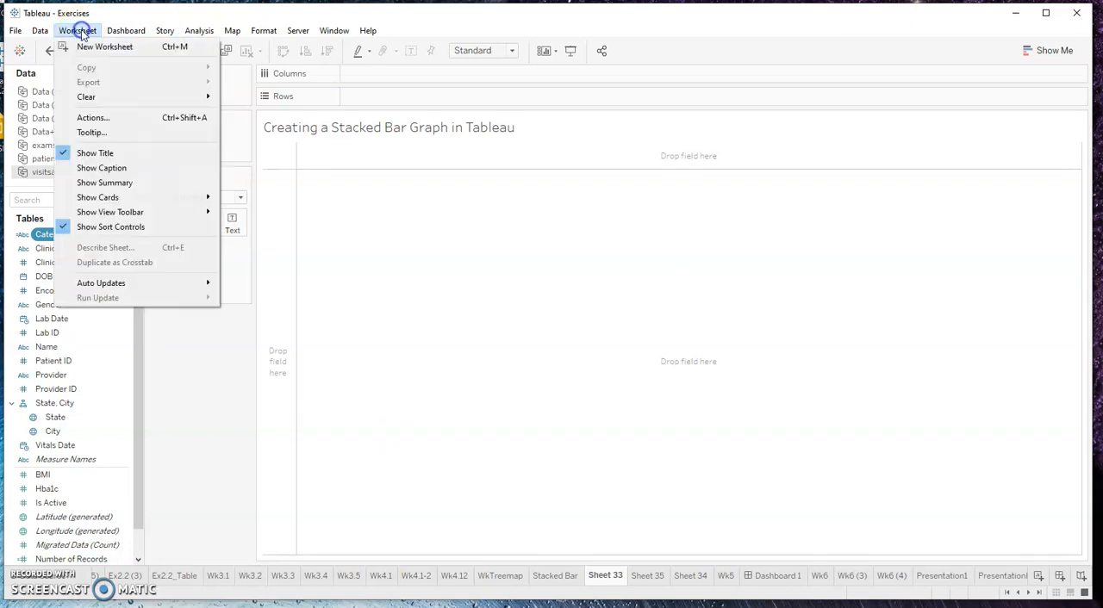
{"action": "left_click", "coordinate": [83, 165]}
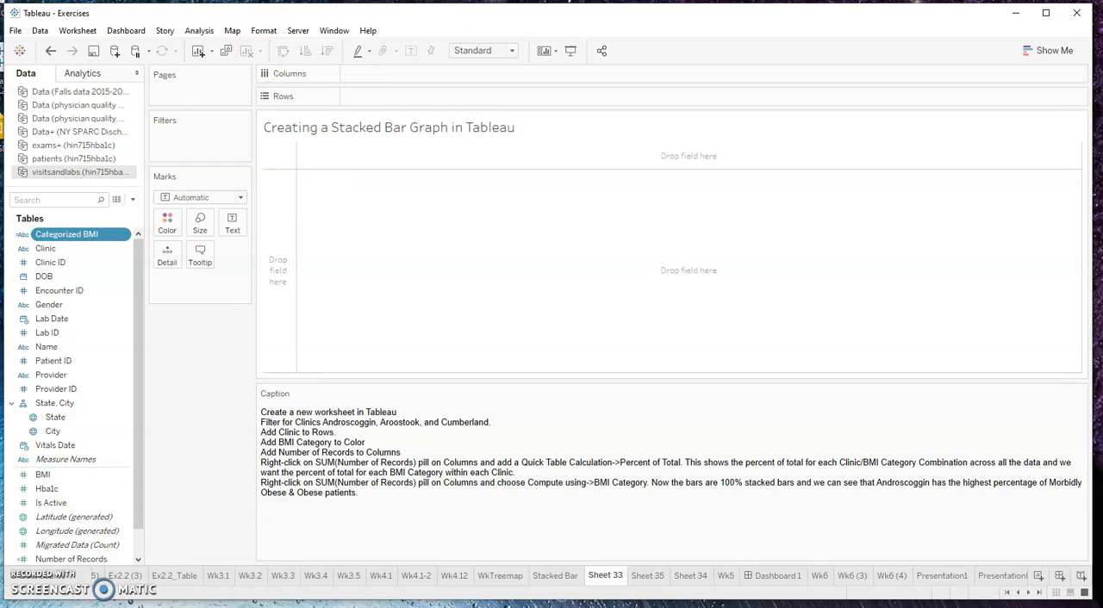
{"action": "left_click", "coordinate": [86, 31]}
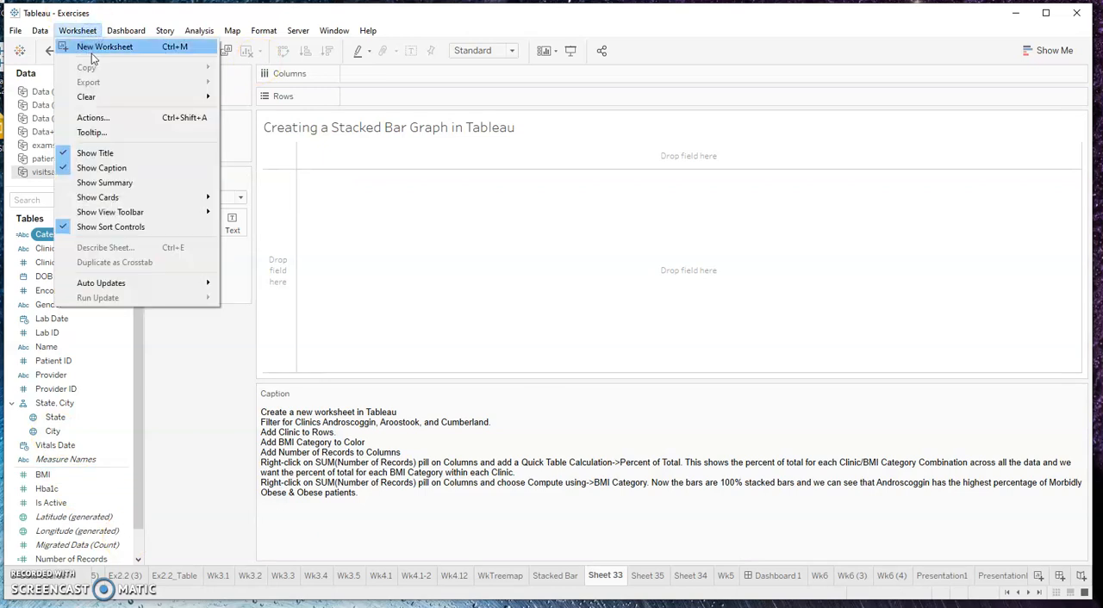
{"action": "left_click", "coordinate": [222, 483]}
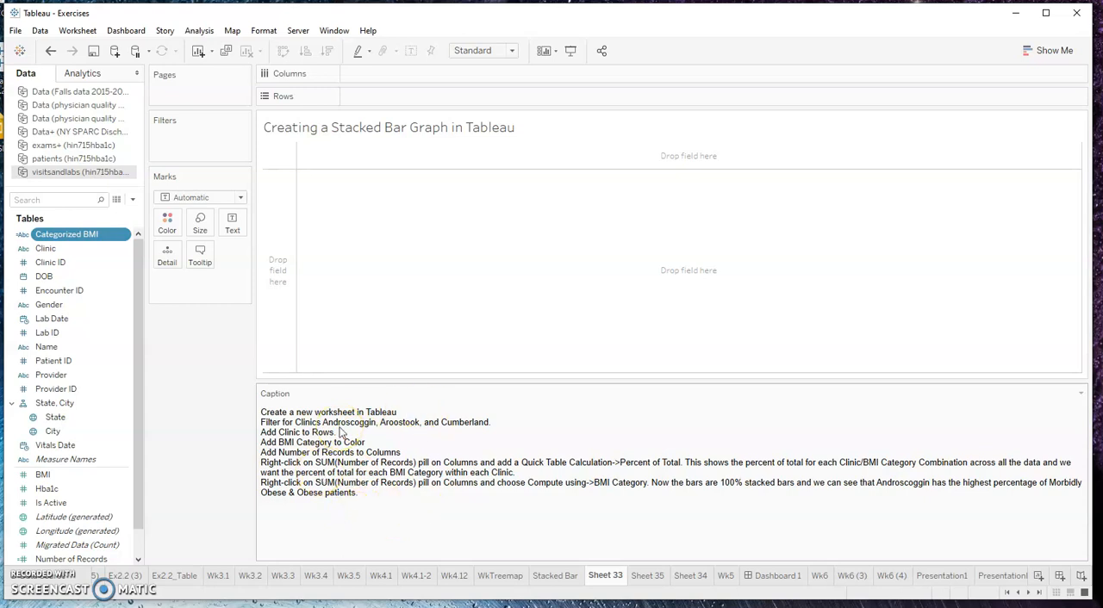
Filter Clinic to Androscoggin, Aroostook and Cumberland, and add Clinic to Rows
{"action": "left_click_drag", "start_coordinate": [45, 248], "coordinate": [180, 141]}
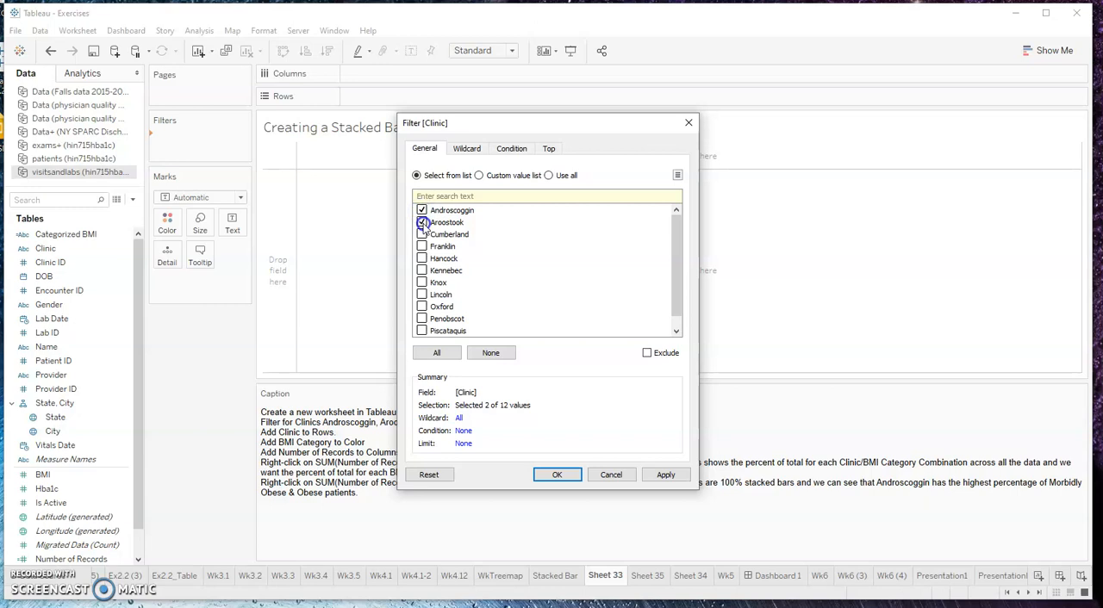
{"action": "left_click", "coordinate": [663, 475]}
{"action": "left_click", "coordinate": [568, 476]}
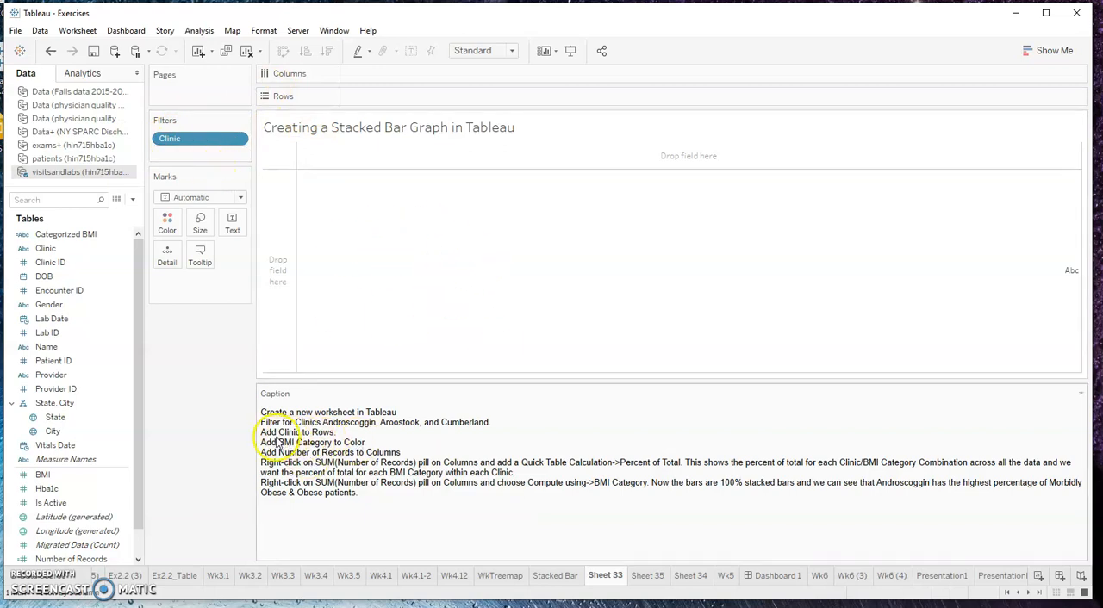
{"action": "left_click", "coordinate": [50, 249]}
{"action": "left_click_drag", "start_coordinate": [56, 258], "coordinate": [403, 98]}
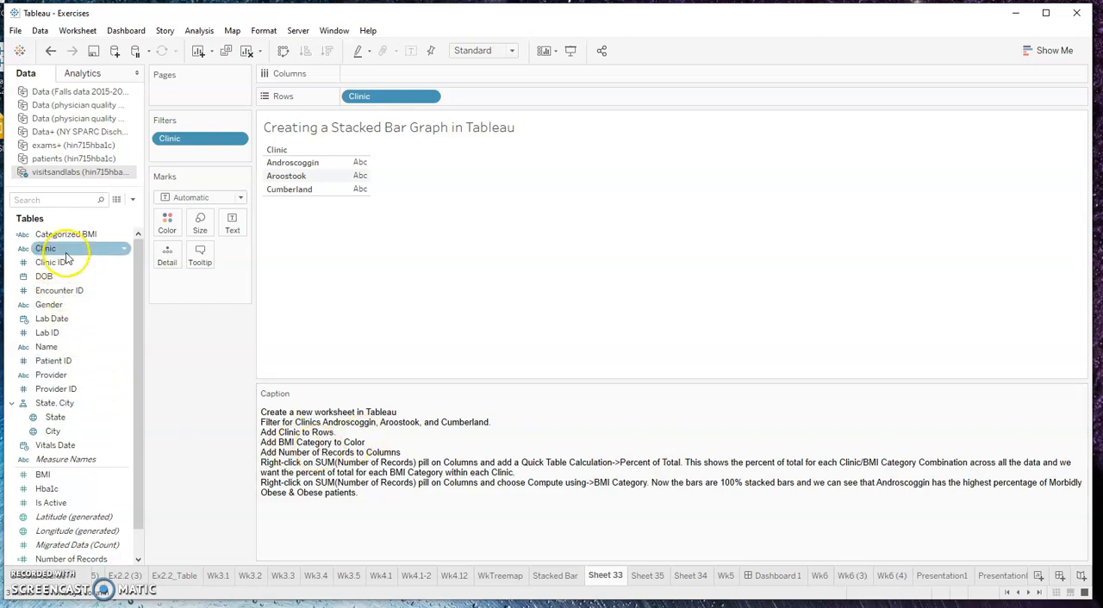
Color the marks by Categorized BMI and move its color legend beneath the Marks card
{"action": "left_click", "coordinate": [54, 476]}
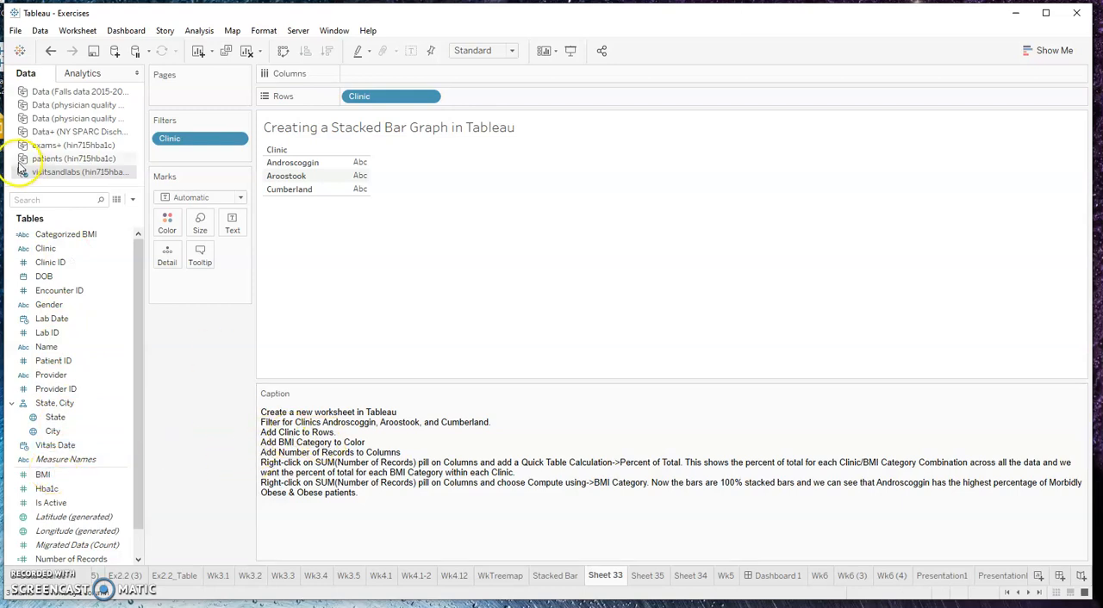
{"action": "left_click_drag", "start_coordinate": [52, 235], "coordinate": [170, 222]}
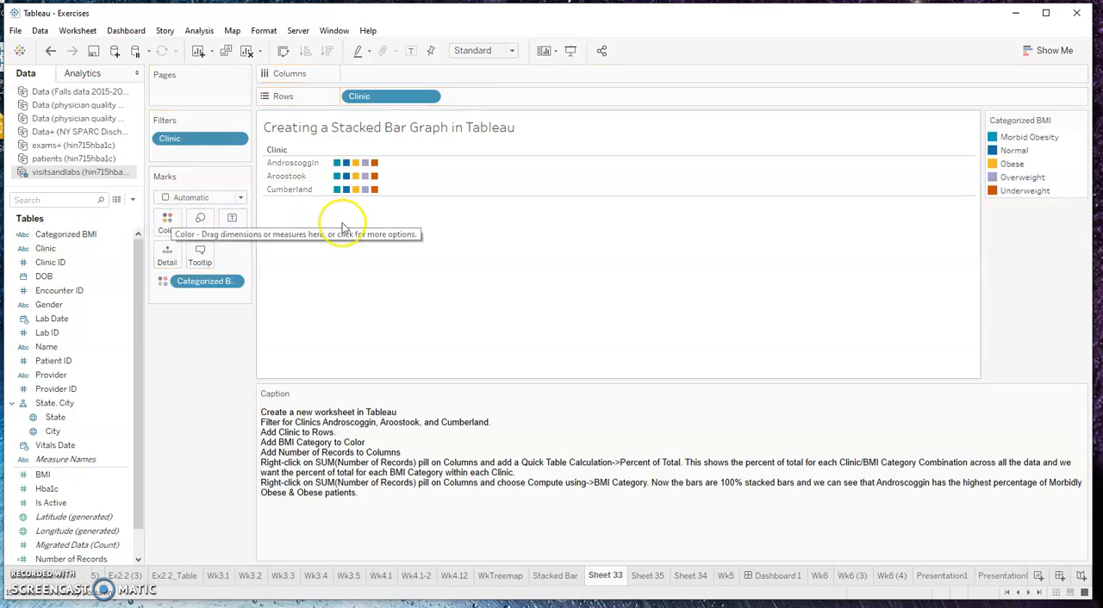
{"action": "mouse_move", "coordinate": [384, 165]}
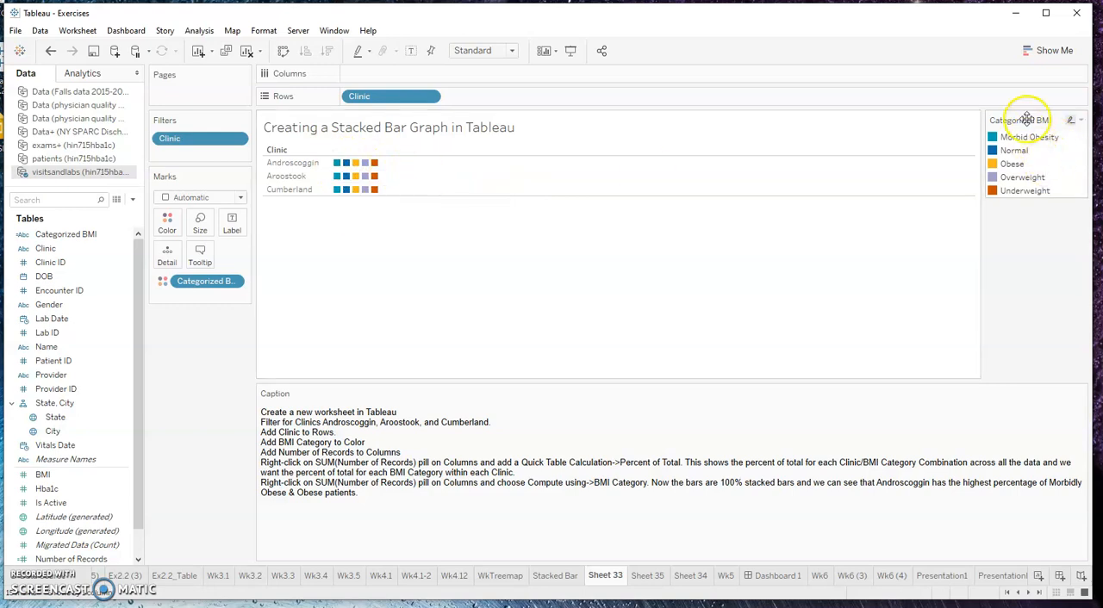
{"action": "left_click_drag", "start_coordinate": [1027, 118], "coordinate": [212, 333]}
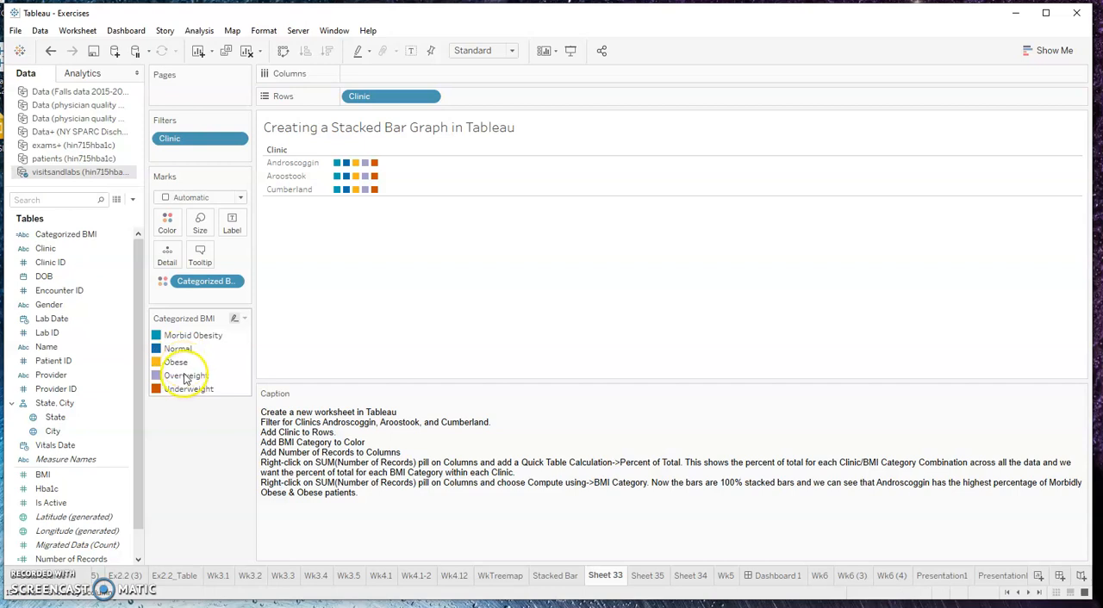
Recolor Categorized BMI with the Superfishel Stone palette, assigning dark gray to Morbid Obesity and orange to Obese
{"action": "left_click", "coordinate": [245, 322]}
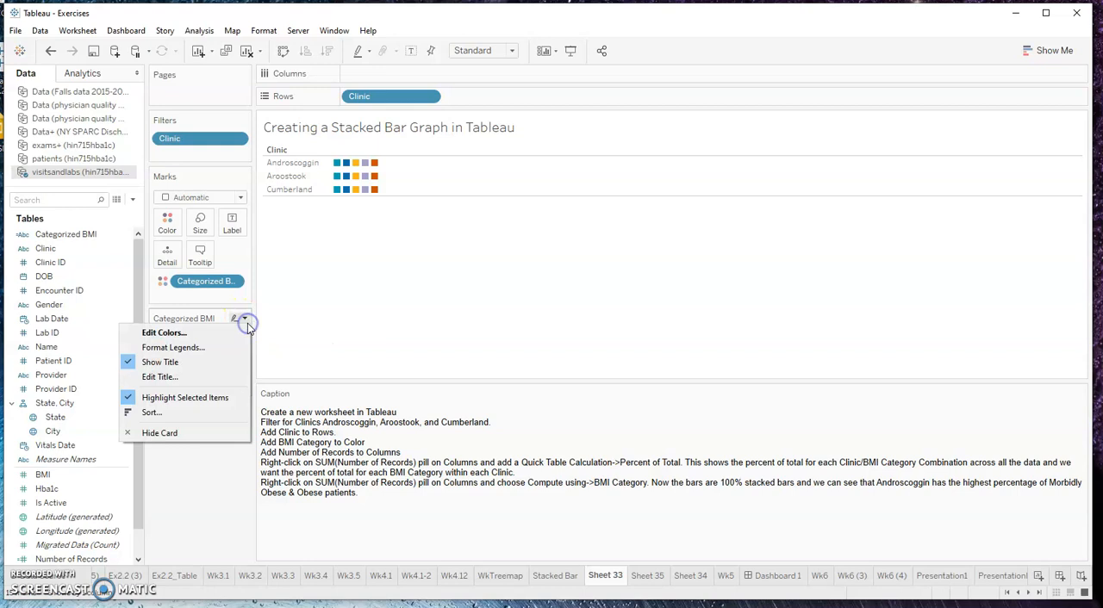
{"action": "left_click", "coordinate": [191, 335]}
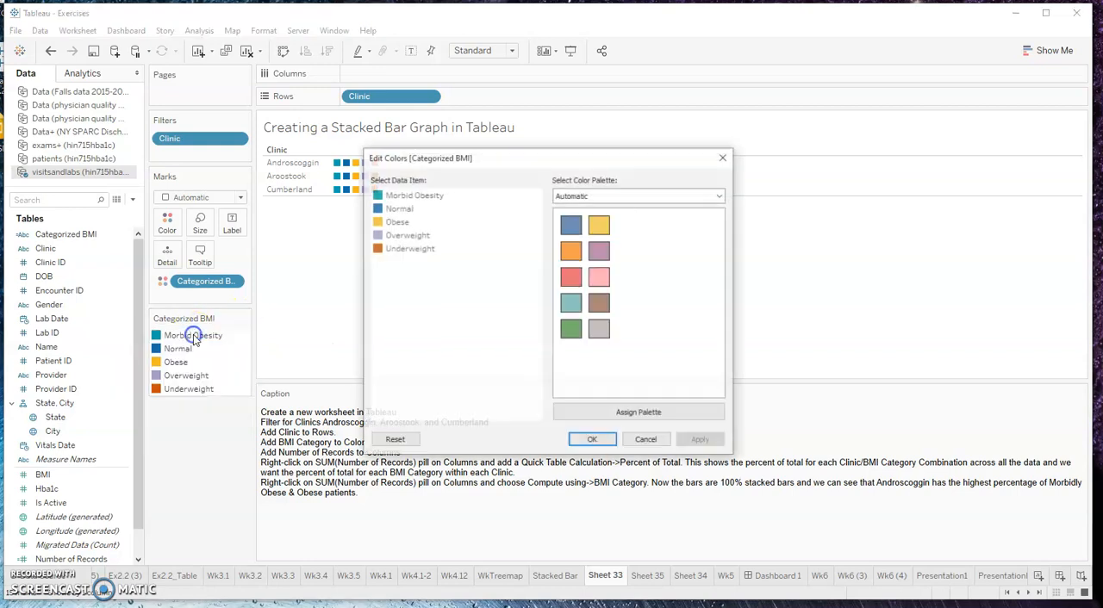
{"action": "left_click", "coordinate": [596, 196]}
{"action": "left_click", "coordinate": [593, 269]}
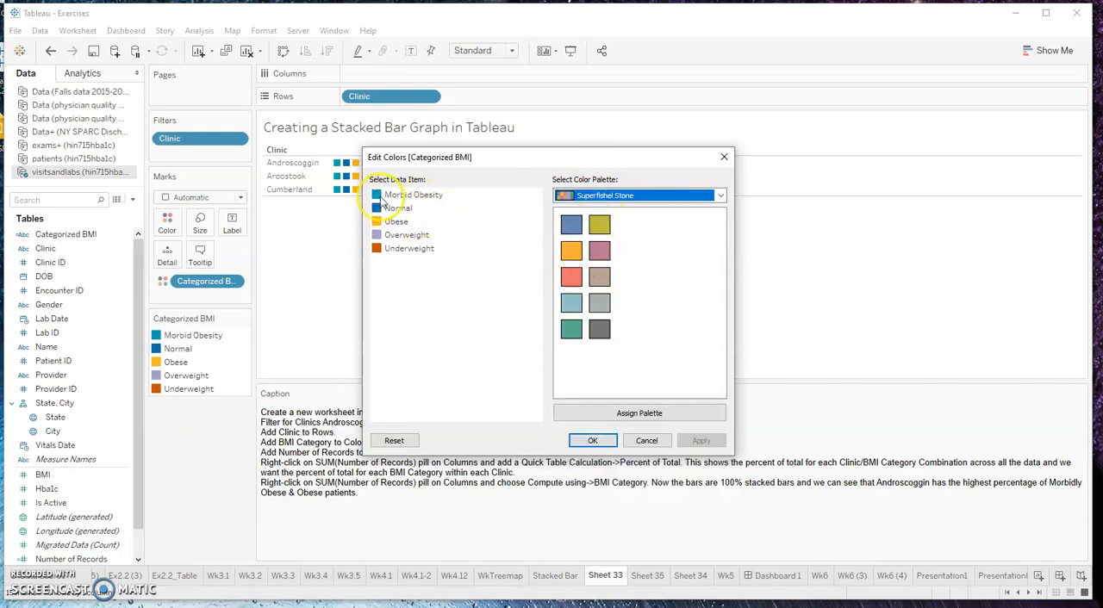
{"action": "left_click", "coordinate": [413, 195]}
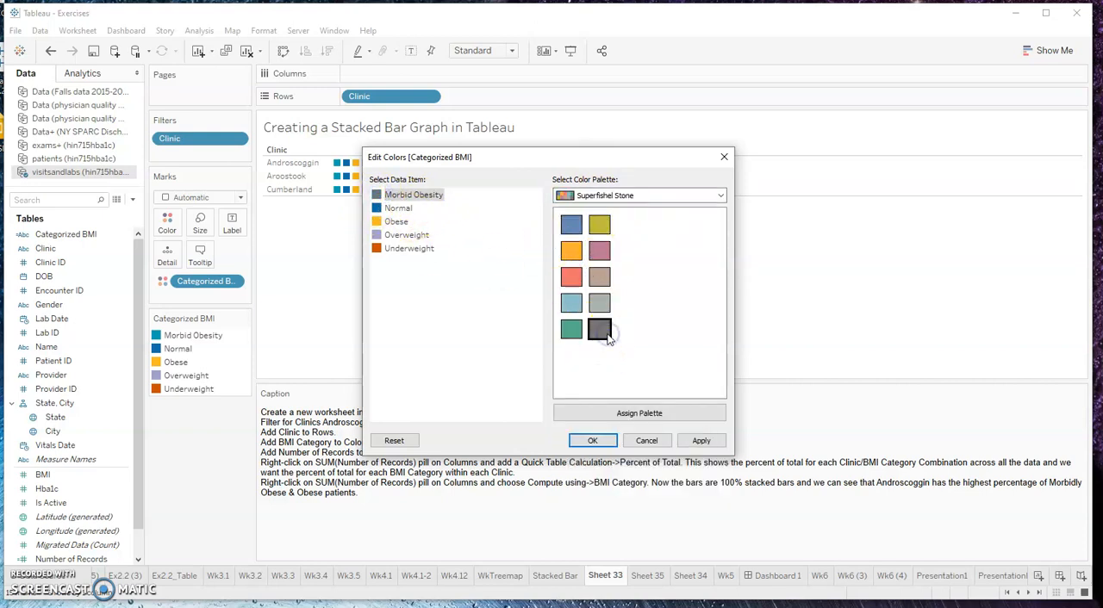
{"action": "left_click", "coordinate": [395, 222]}
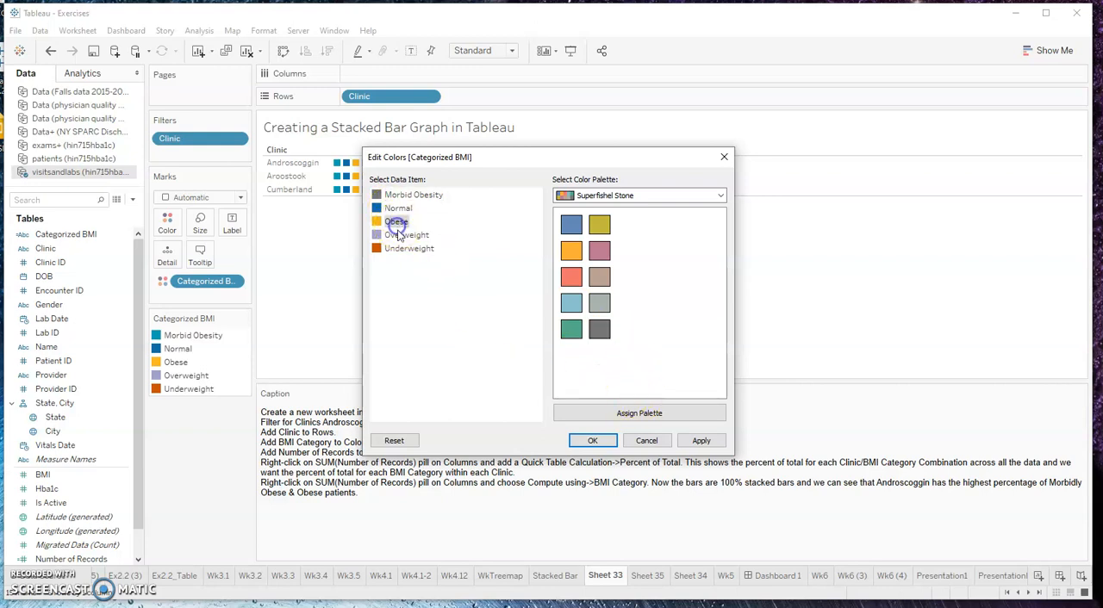
{"action": "left_click", "coordinate": [566, 250]}
{"action": "left_click", "coordinate": [379, 222]}
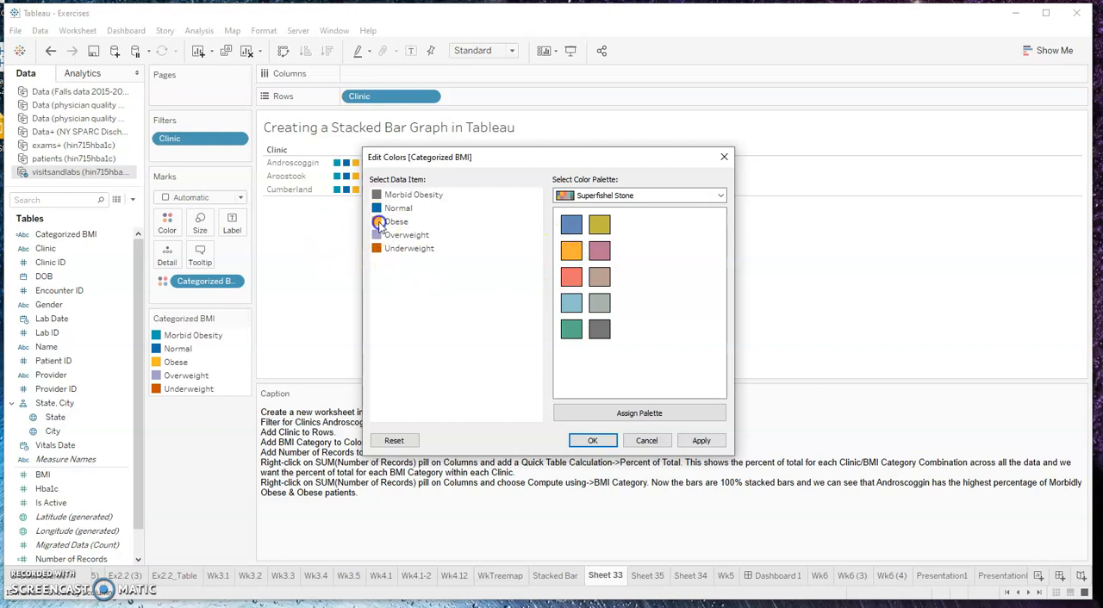
Assign red to Underweight and orchid pink to Overweight from the Hue Circle palette, and apply the category colors
{"action": "left_click", "coordinate": [640, 195]}
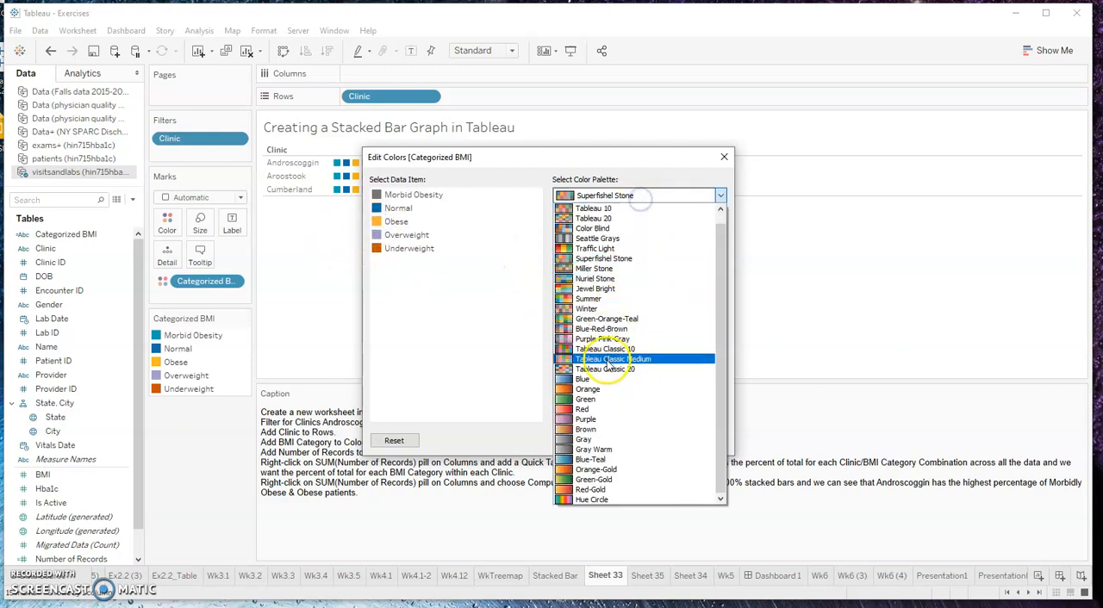
{"action": "left_click", "coordinate": [593, 499]}
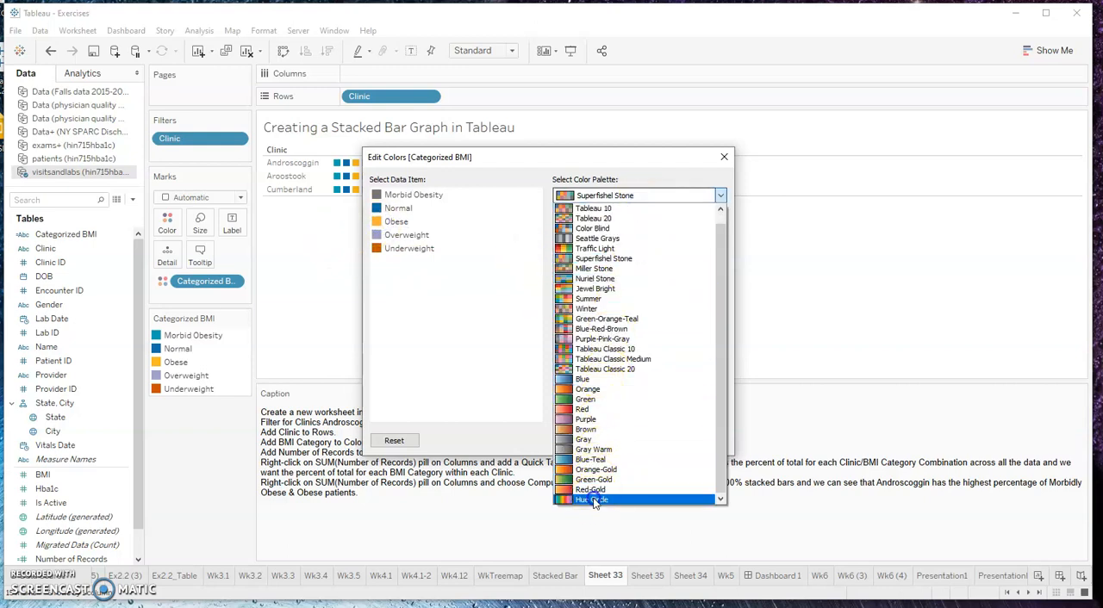
{"action": "left_click", "coordinate": [384, 247]}
{"action": "left_click", "coordinate": [629, 276]}
{"action": "left_click", "coordinate": [528, 291]}
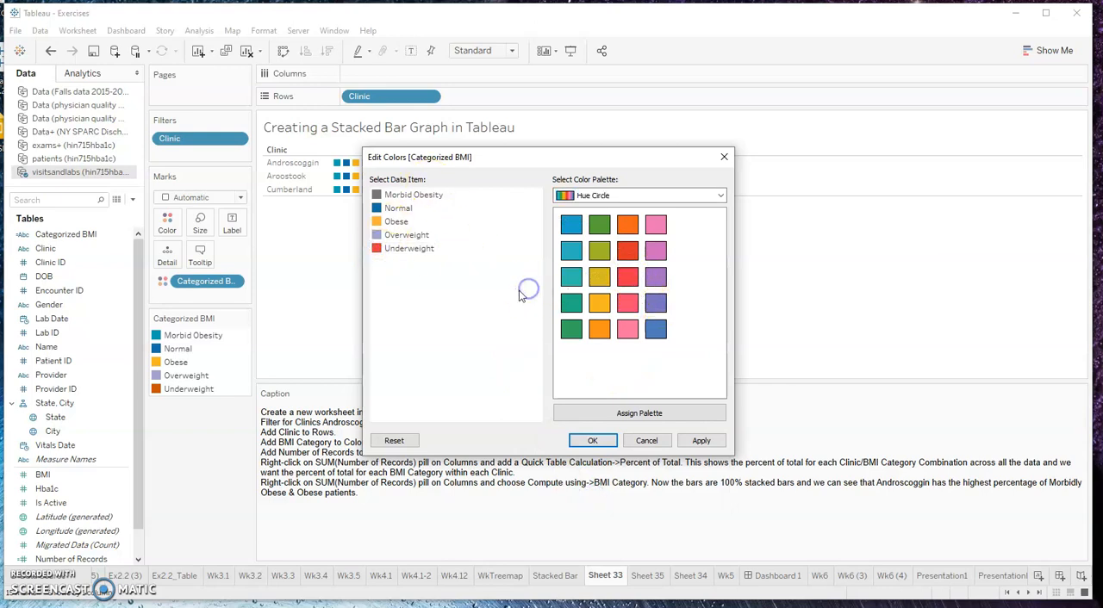
{"action": "left_click", "coordinate": [379, 235]}
{"action": "left_click", "coordinate": [656, 251]}
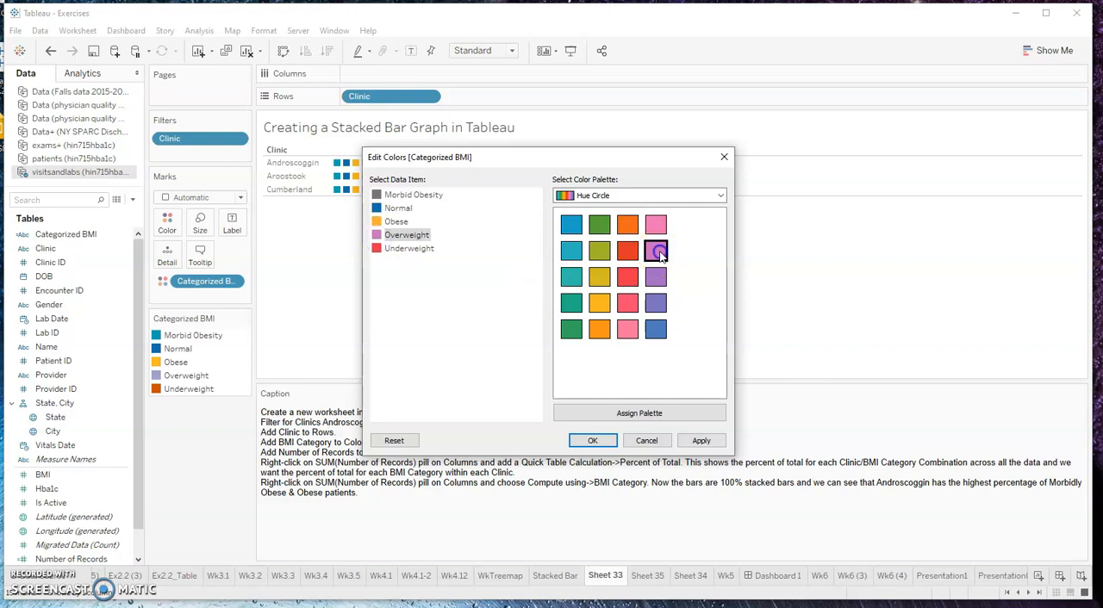
{"action": "left_click", "coordinate": [703, 441]}
{"action": "left_click", "coordinate": [595, 441]}
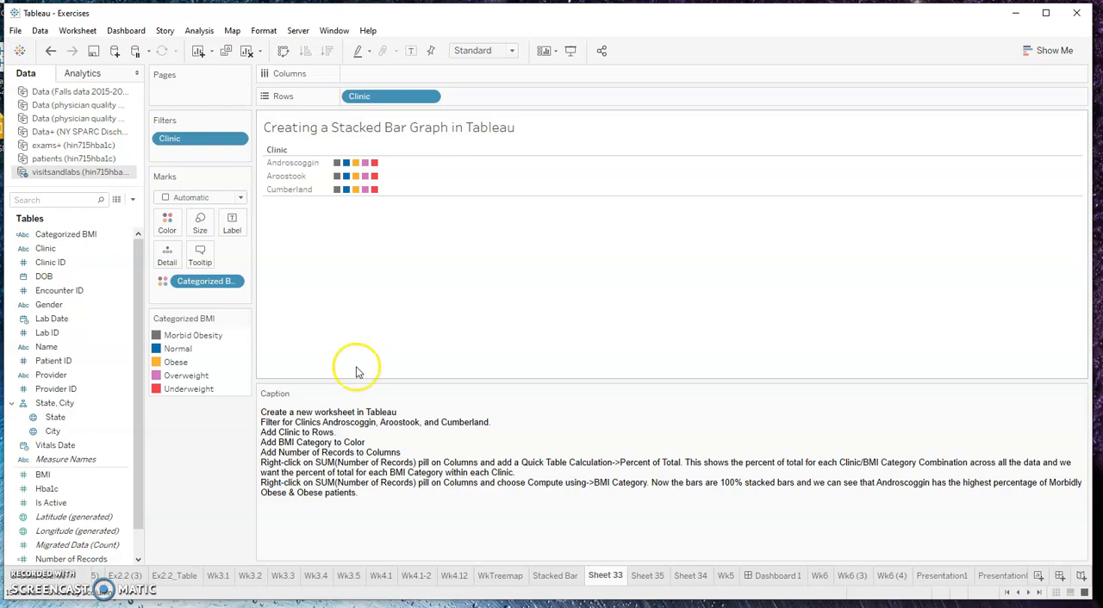
Reopen the Categorized BMI color settings, preview the Color Blind palette, and close the settings
{"action": "left_click", "coordinate": [244, 319]}
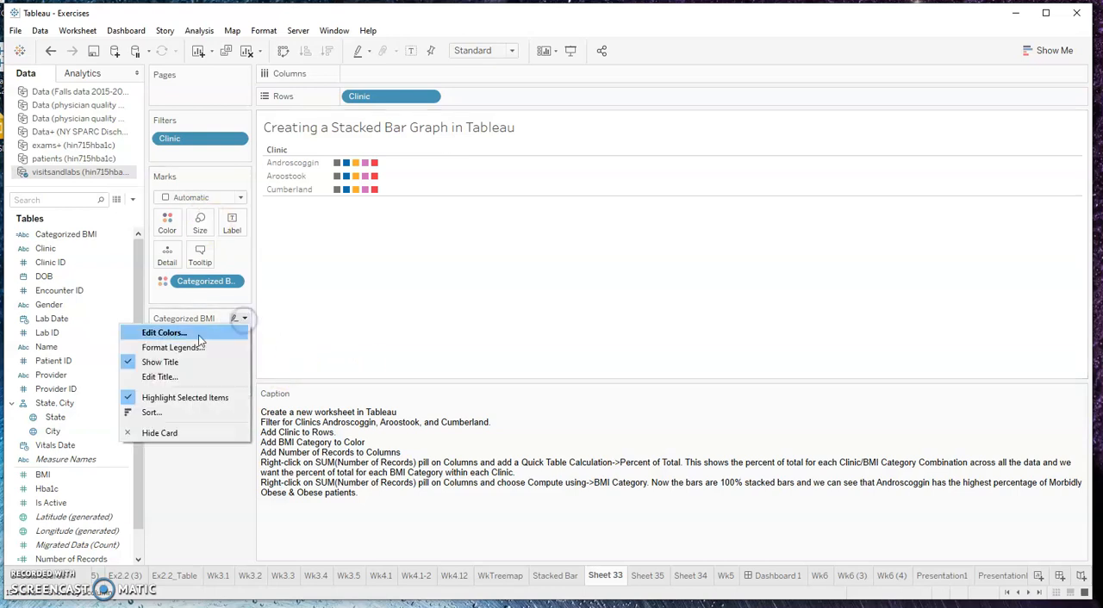
{"action": "left_click", "coordinate": [198, 335]}
{"action": "left_click", "coordinate": [607, 196]}
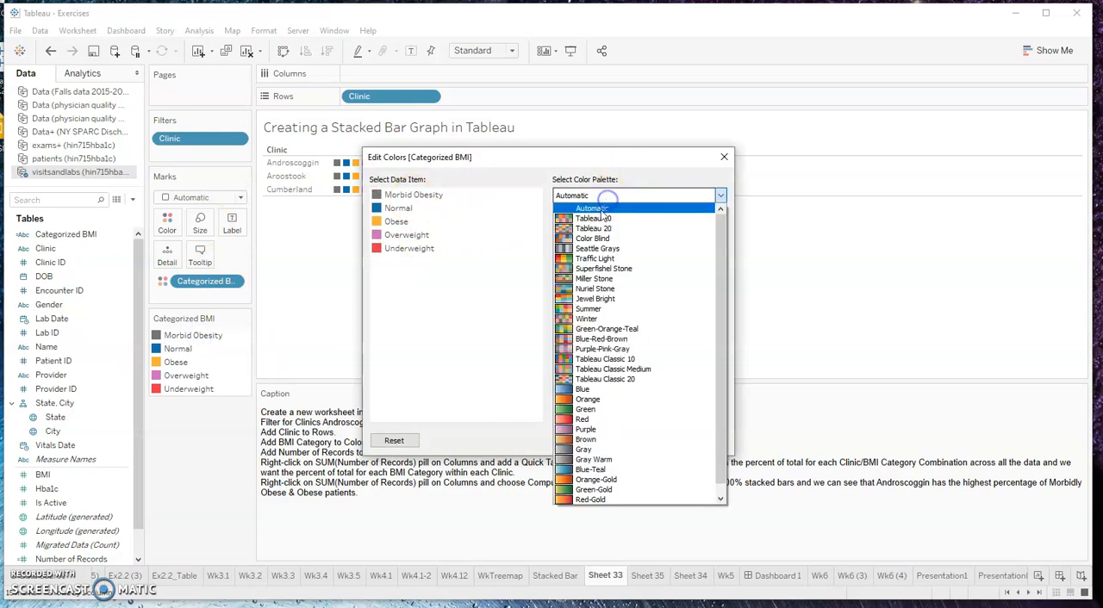
{"action": "left_click", "coordinate": [602, 260]}
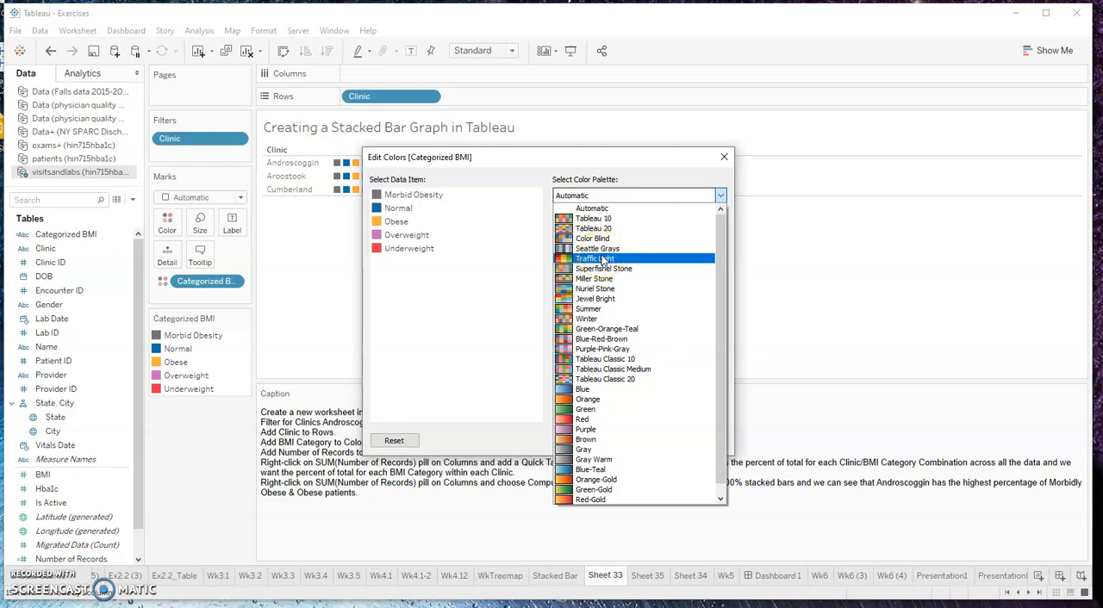
{"action": "left_click", "coordinate": [598, 240]}
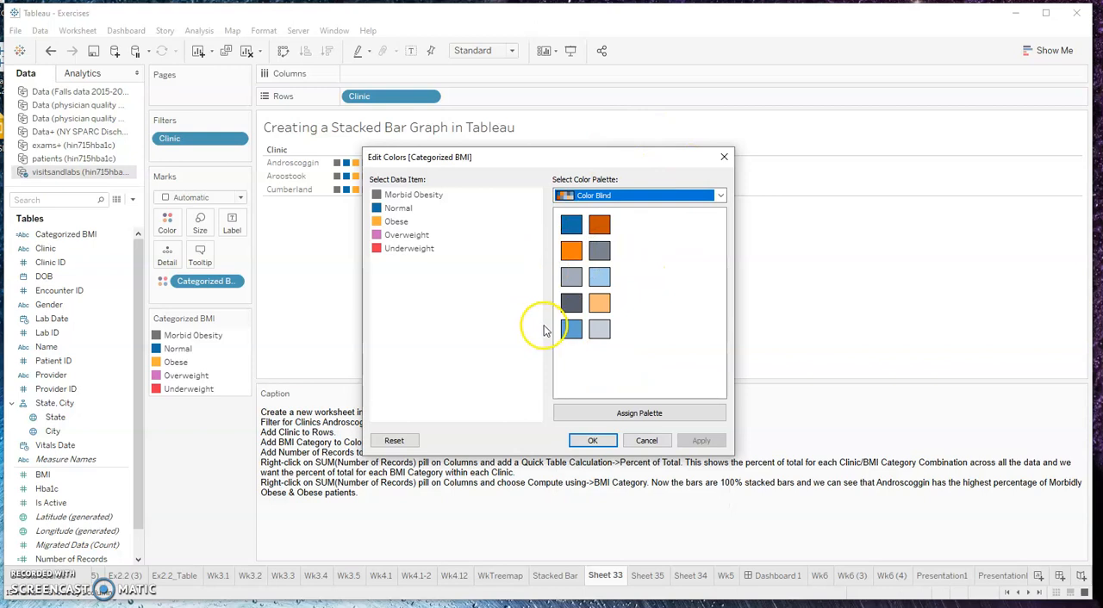
{"action": "left_click", "coordinate": [595, 441]}
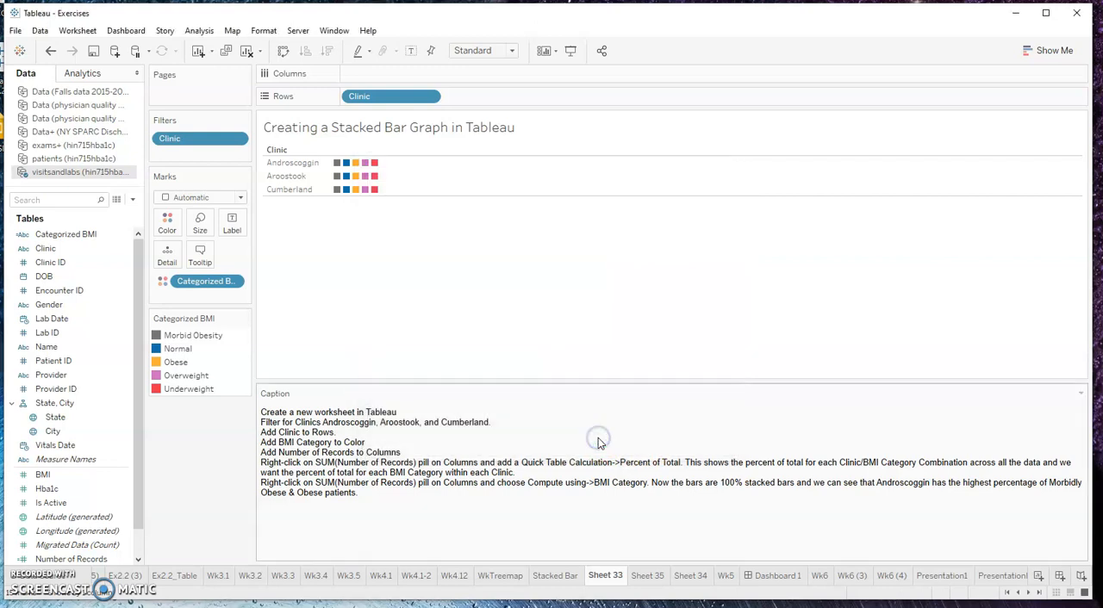
Add Number of Records to Columns and make the clinic rows taller
{"action": "left_click_drag", "start_coordinate": [312, 153], "coordinate": [300, 193]}
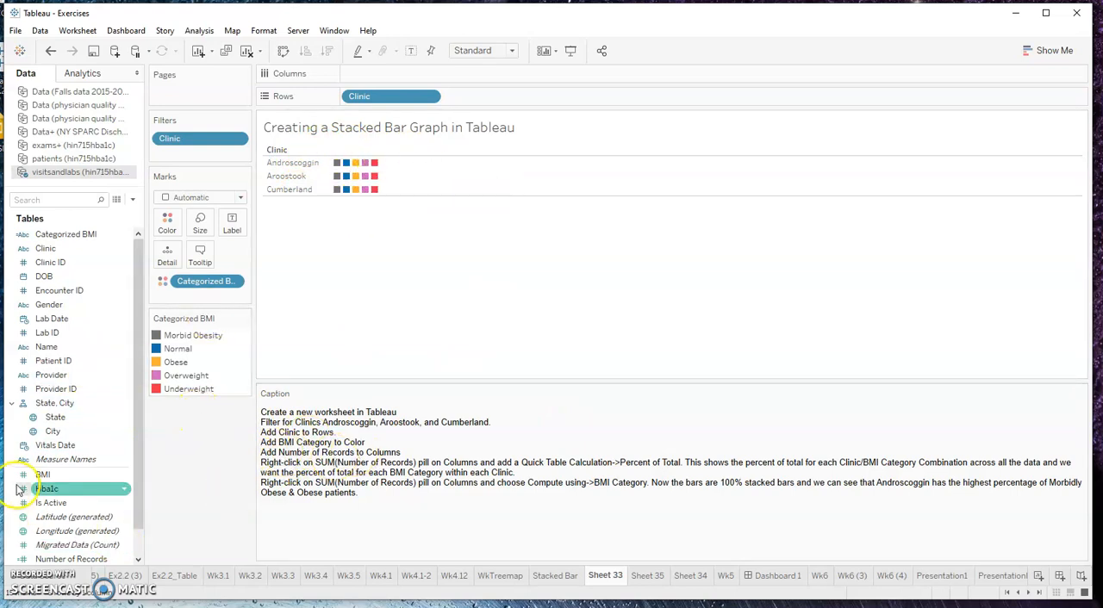
{"action": "scroll", "coordinate": [73, 498], "scroll_direction": "down", "scroll_amount": 1}
{"action": "left_click_drag", "start_coordinate": [73, 527], "coordinate": [392, 76]}
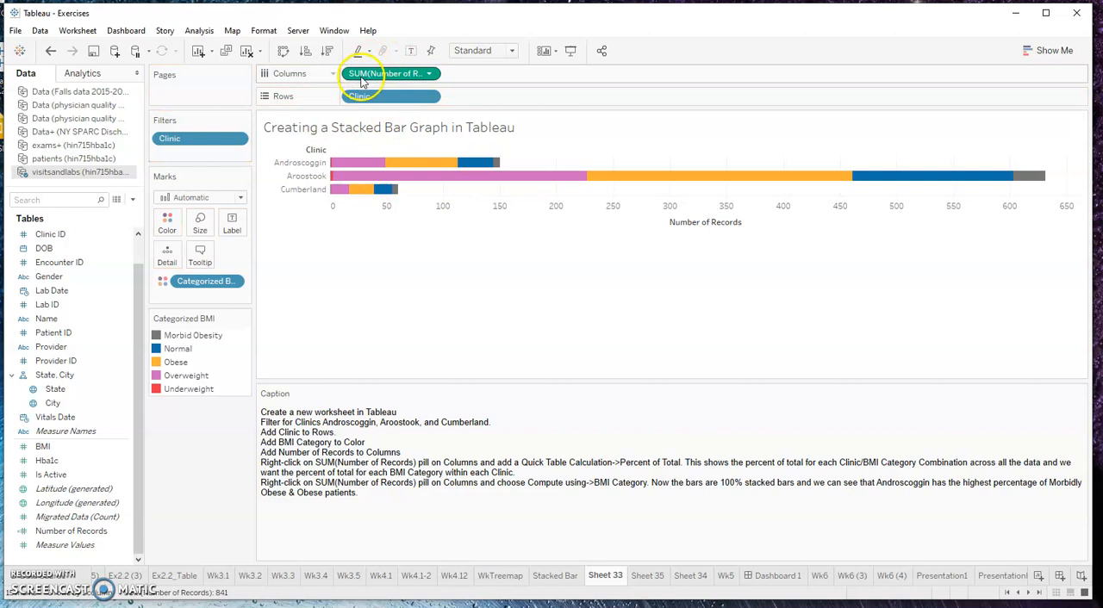
{"action": "left_click_drag", "start_coordinate": [383, 83], "coordinate": [357, 173]}
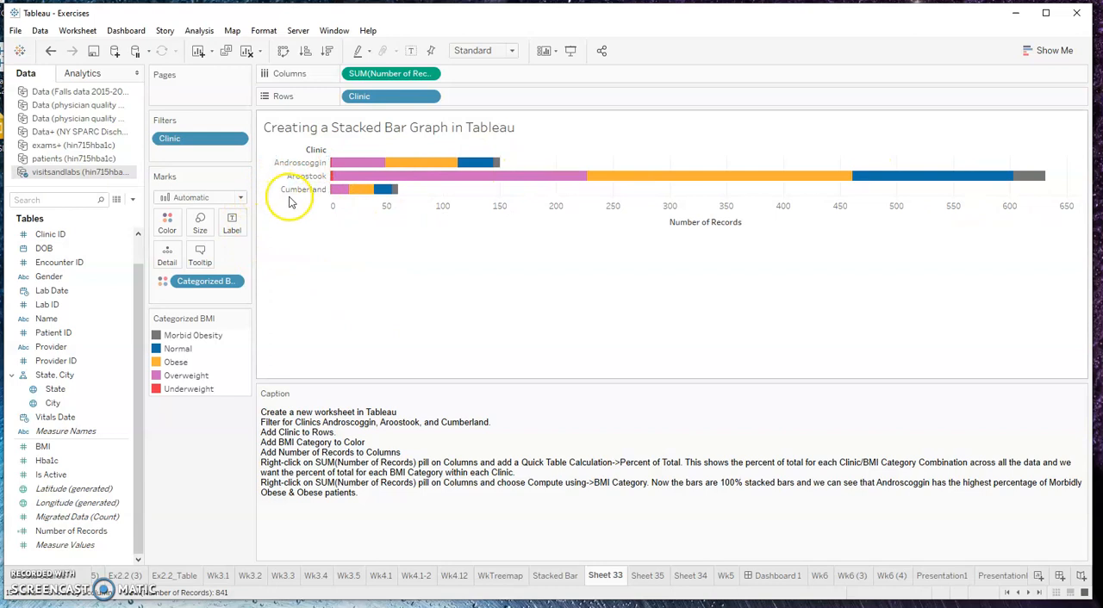
{"action": "left_click_drag", "start_coordinate": [287, 197], "coordinate": [287, 229]}
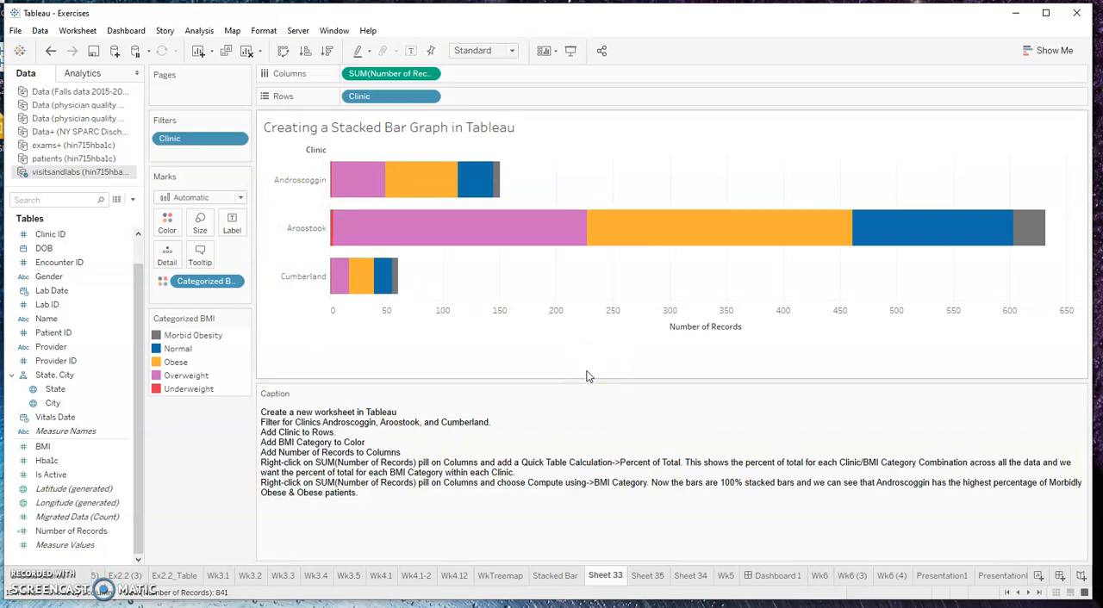
Apply a Percent of Total quick table calculation to SUM(Number of Records) on Columns
{"action": "left_click", "coordinate": [314, 472]}
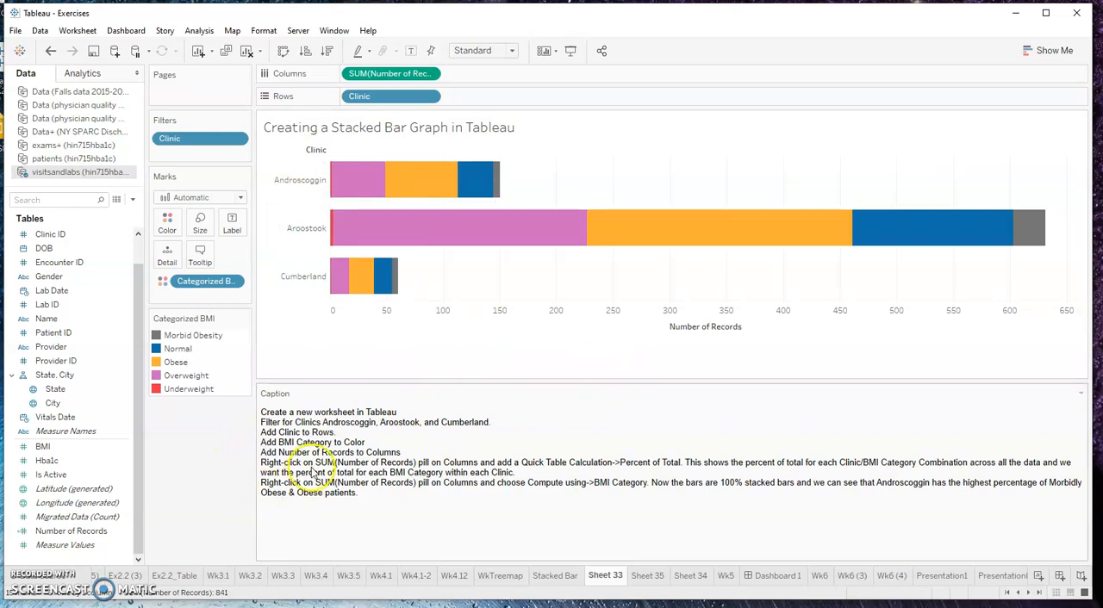
{"action": "right_click", "coordinate": [431, 76]}
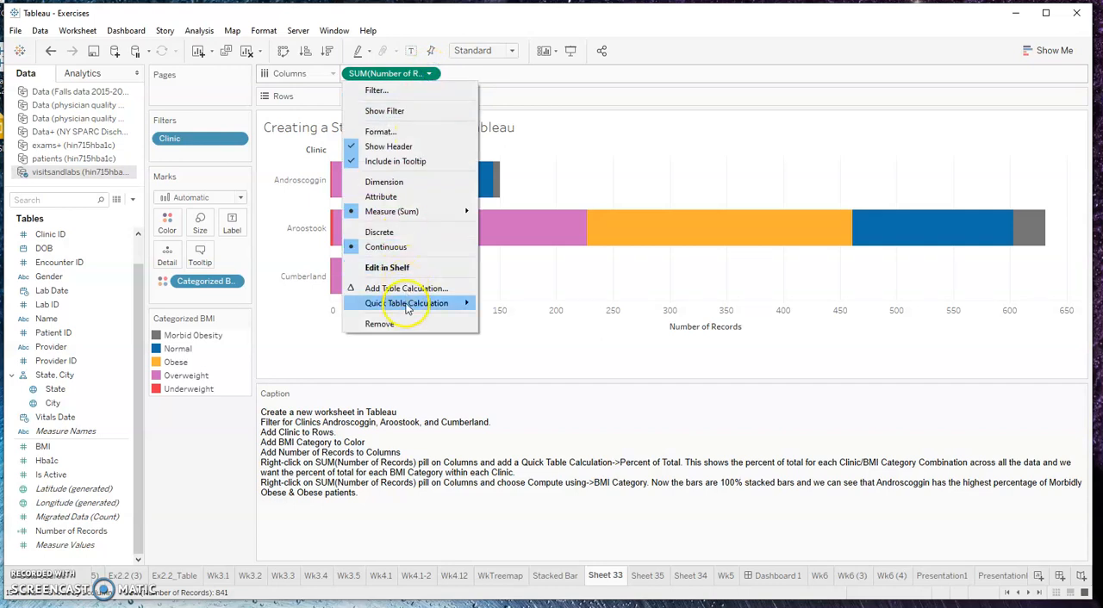
{"action": "mouse_move", "coordinate": [408, 308]}
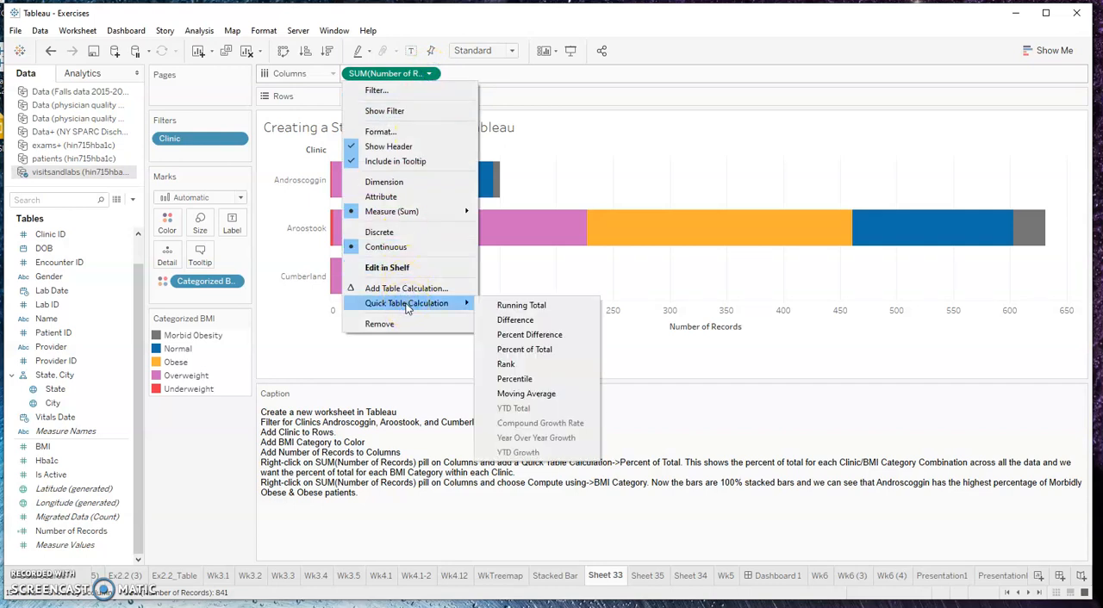
{"action": "left_click", "coordinate": [519, 350]}
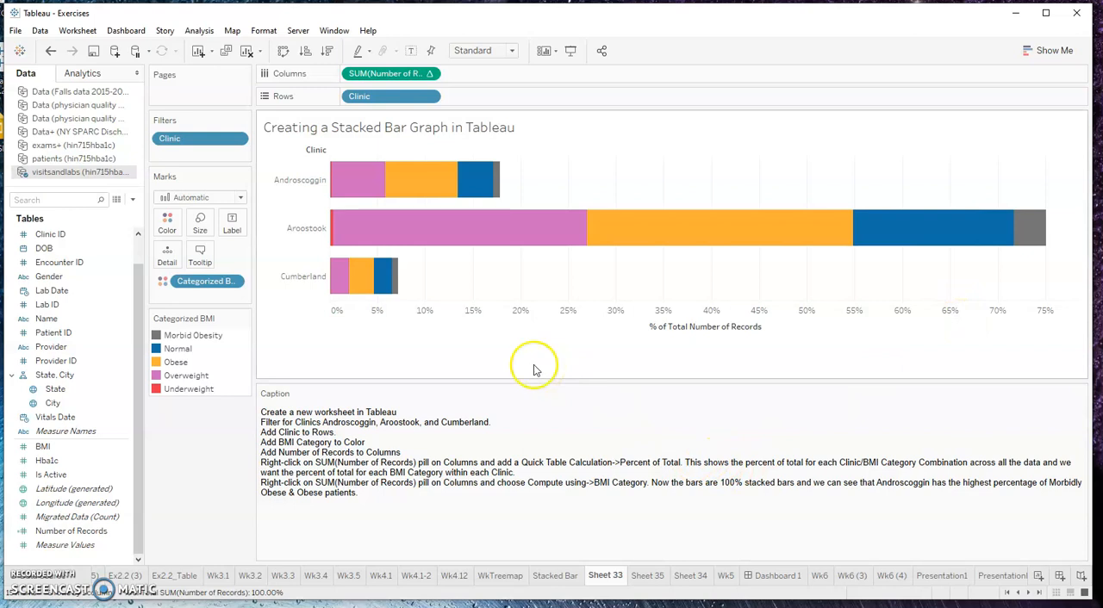
Compute the Percent of Total calculation on Columns using Categorized BMI so each clinic's bar spans 100%
{"action": "mouse_move", "coordinate": [483, 256]}
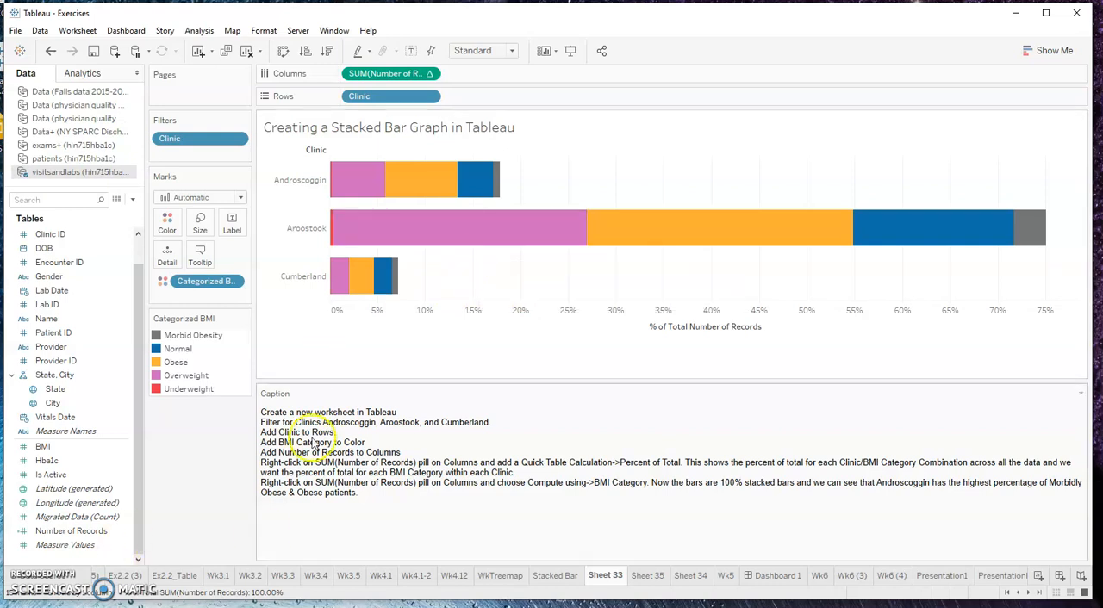
{"action": "left_click", "coordinate": [430, 74]}
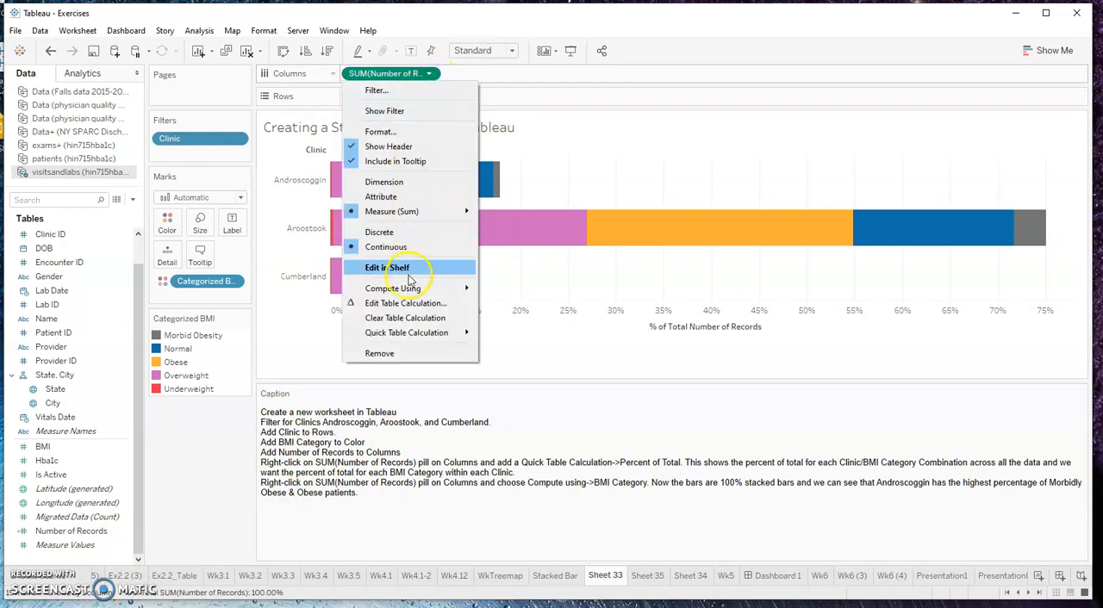
{"action": "mouse_move", "coordinate": [406, 290]}
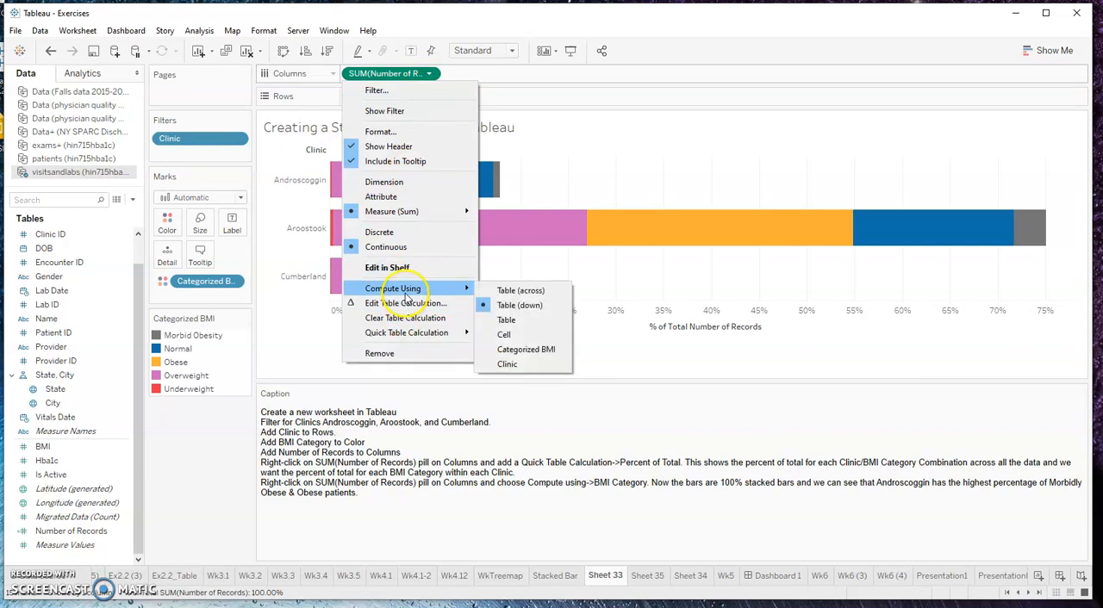
{"action": "left_click", "coordinate": [515, 350]}
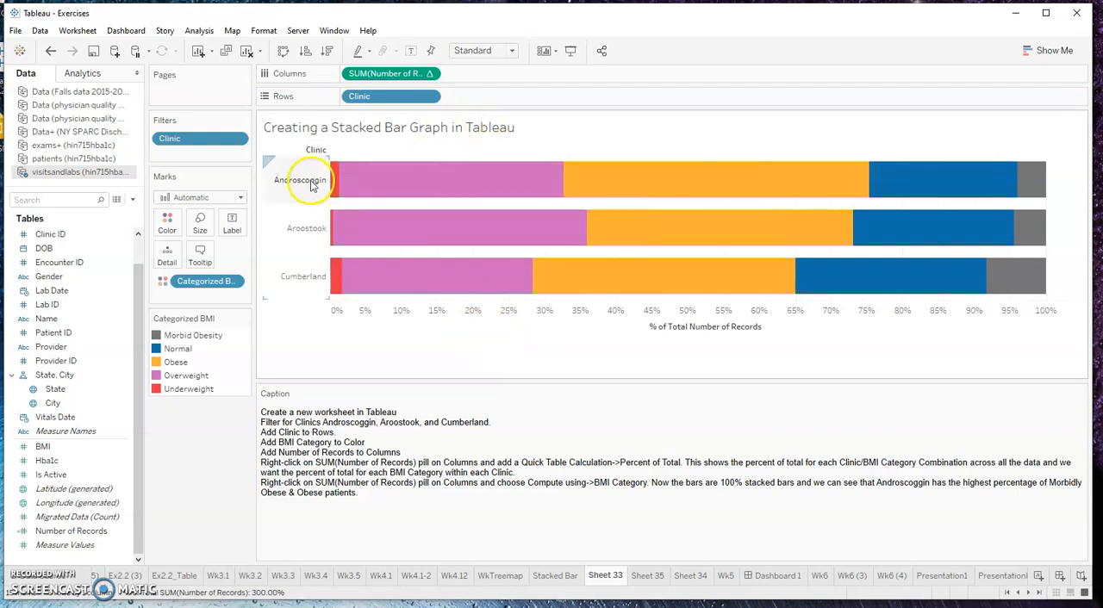
Label the bar segments with Number of Records and apply a Percent of Total quick table calculation to the label
{"action": "mouse_move", "coordinate": [384, 192]}
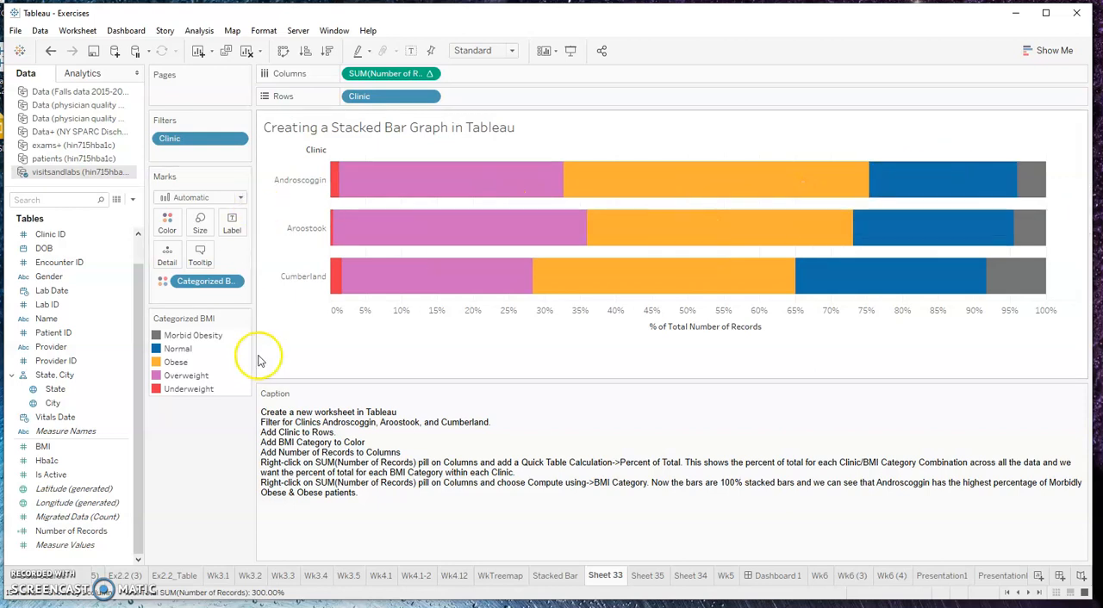
{"action": "left_click_drag", "start_coordinate": [71, 531], "coordinate": [232, 221]}
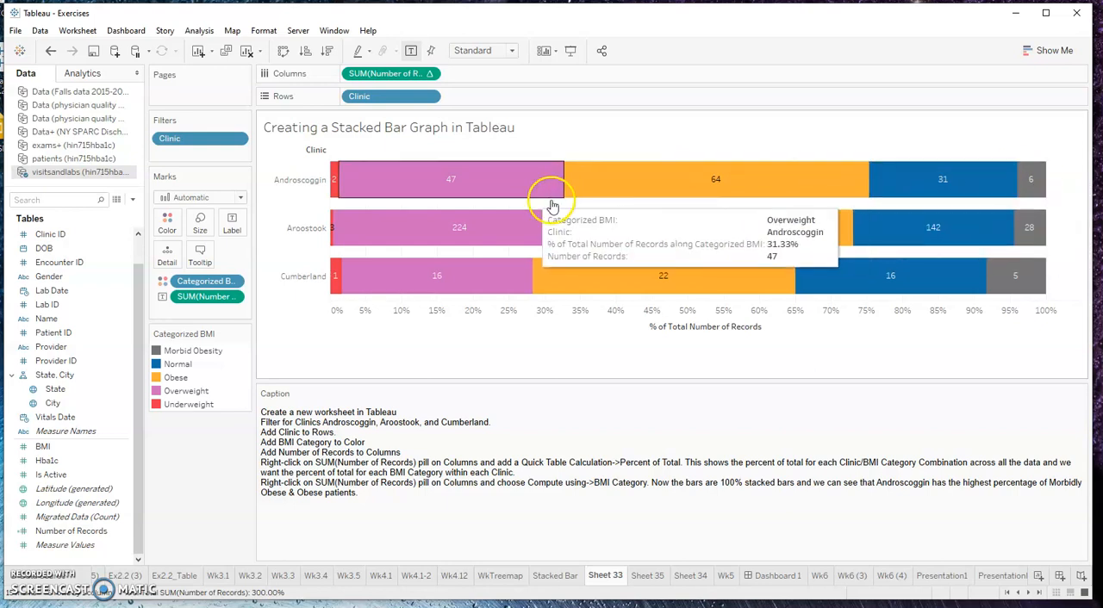
{"action": "left_click", "coordinate": [231, 297]}
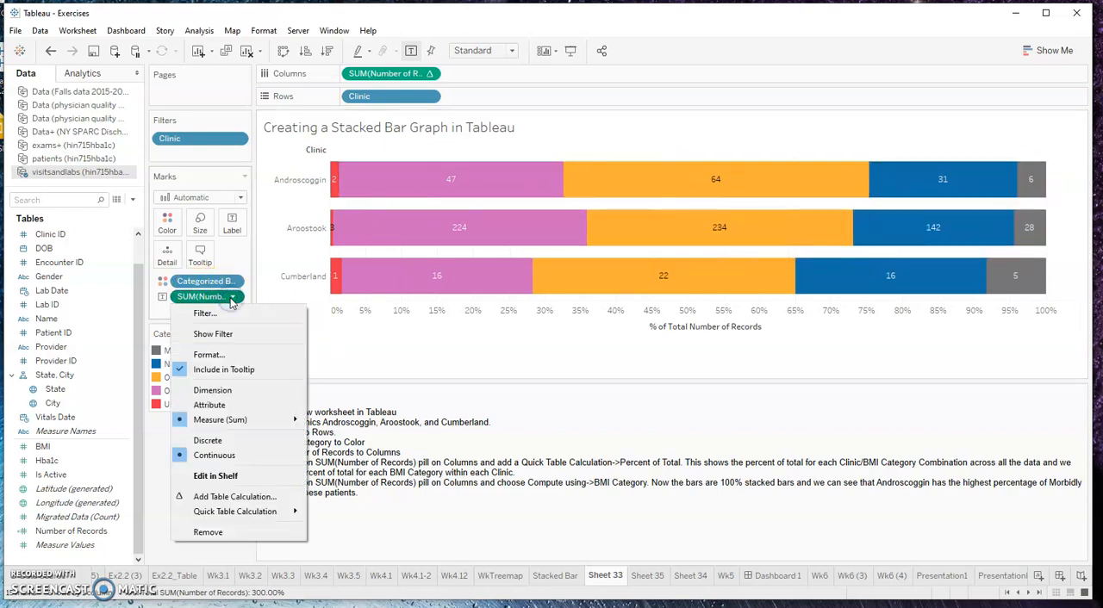
{"action": "mouse_move", "coordinate": [250, 516]}
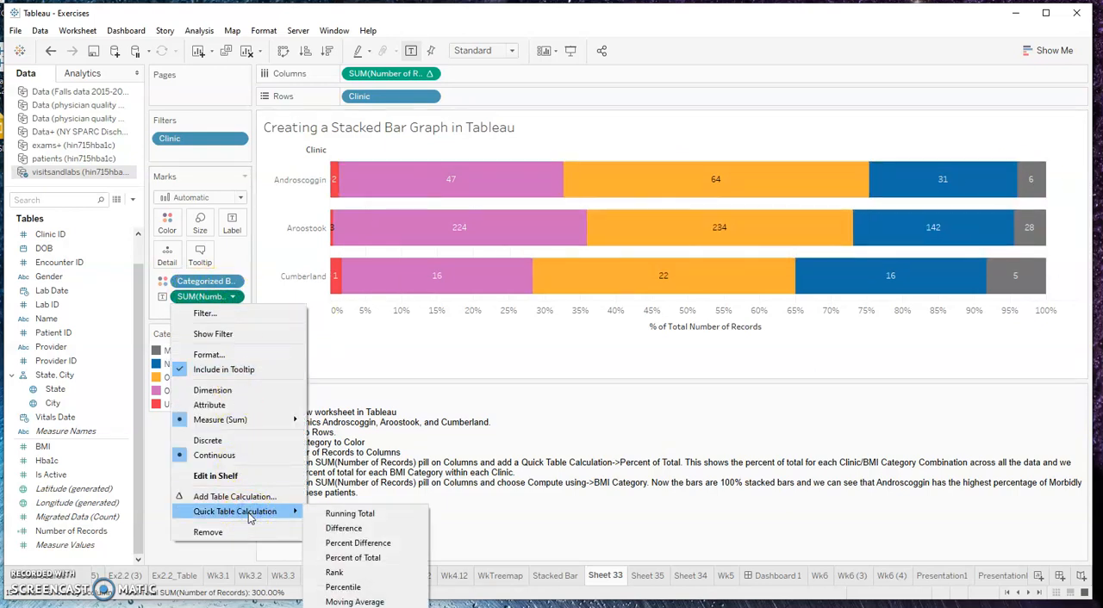
{"action": "left_click", "coordinate": [351, 558]}
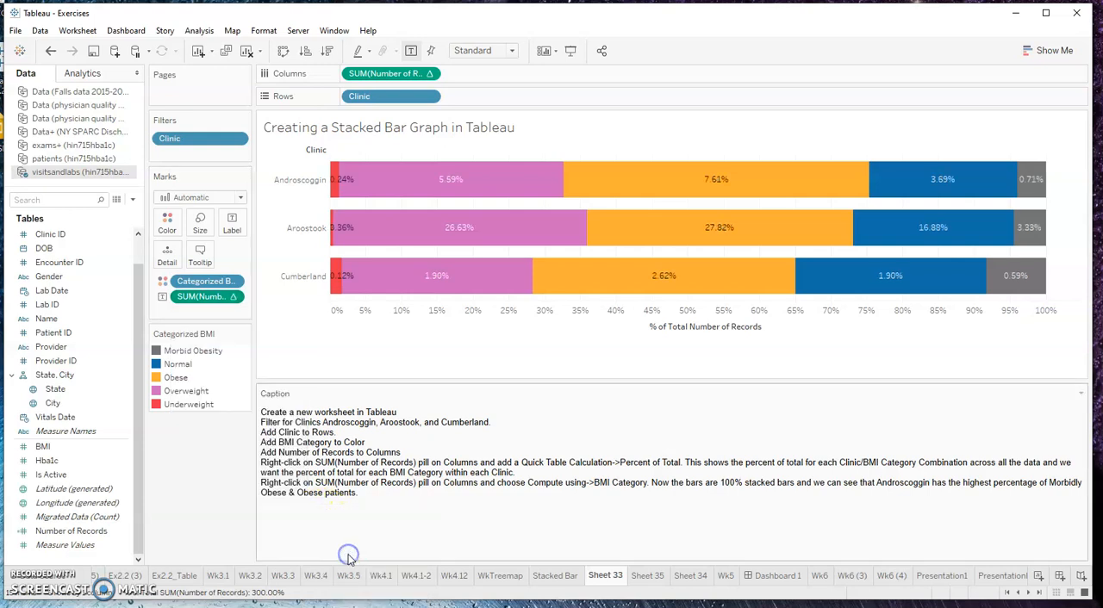
Compute the Percent of Total calculation of the SUM(Number of Records) label using Categorized BMI
{"action": "left_click", "coordinate": [233, 296]}
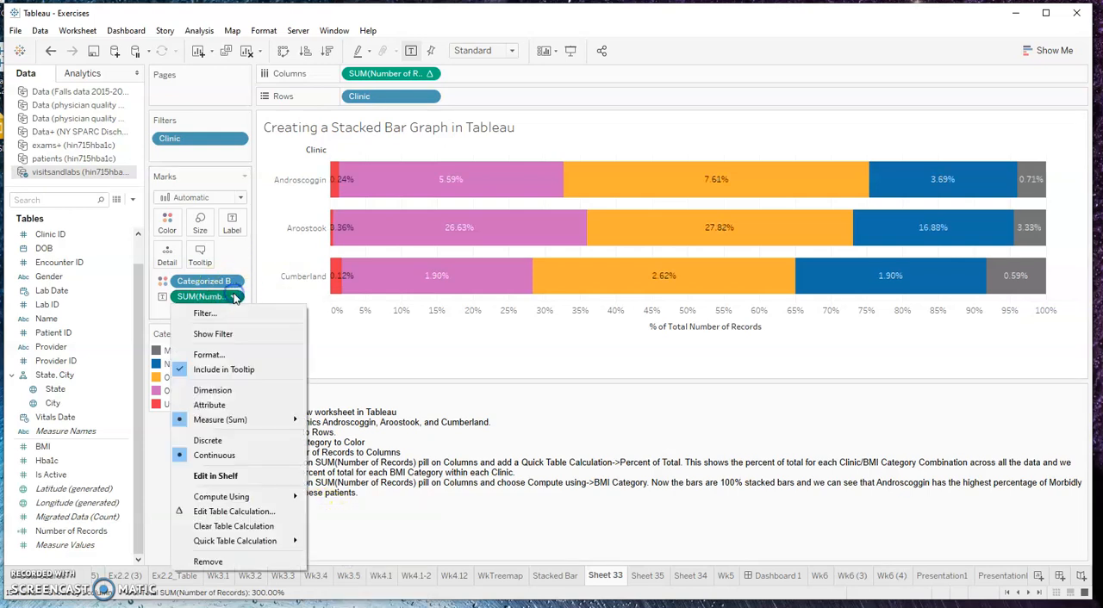
{"action": "mouse_move", "coordinate": [231, 543]}
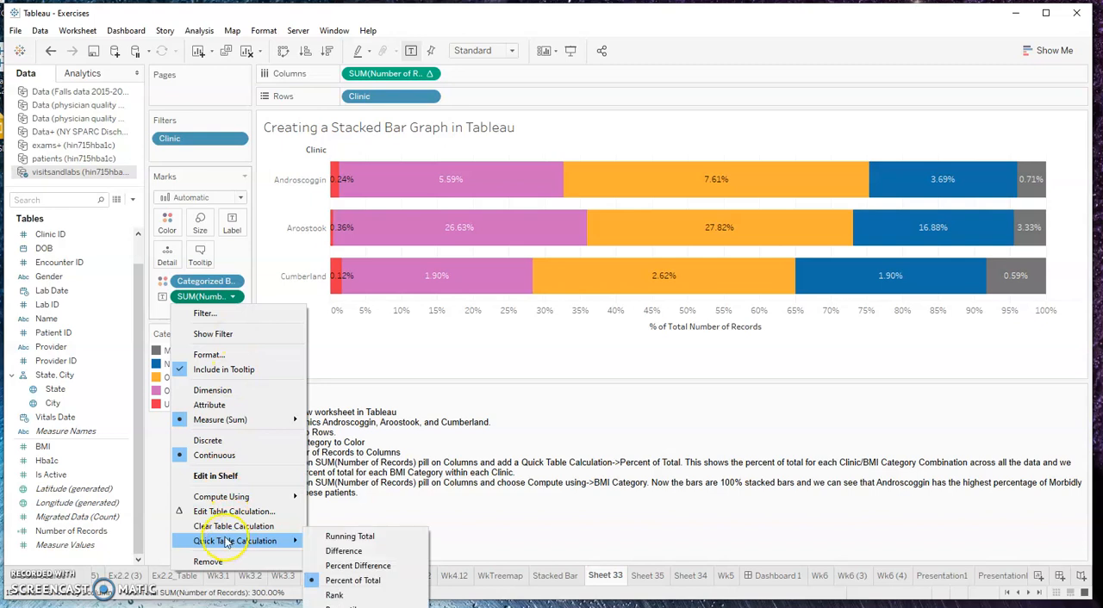
{"action": "mouse_move", "coordinate": [239, 496]}
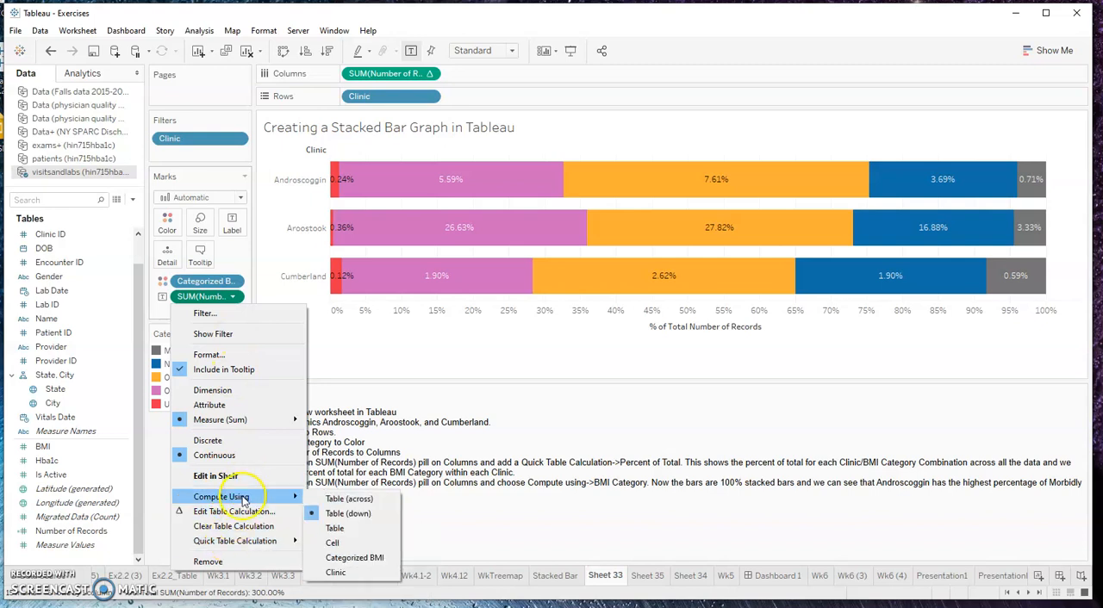
{"action": "left_click", "coordinate": [353, 559]}
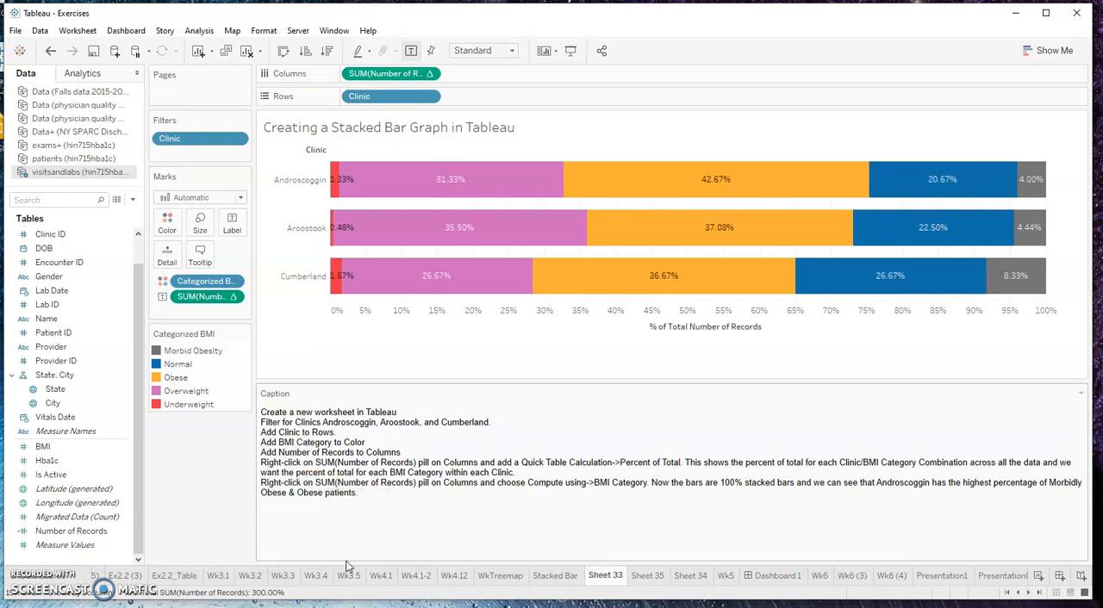
{"action": "mouse_move", "coordinate": [449, 178]}
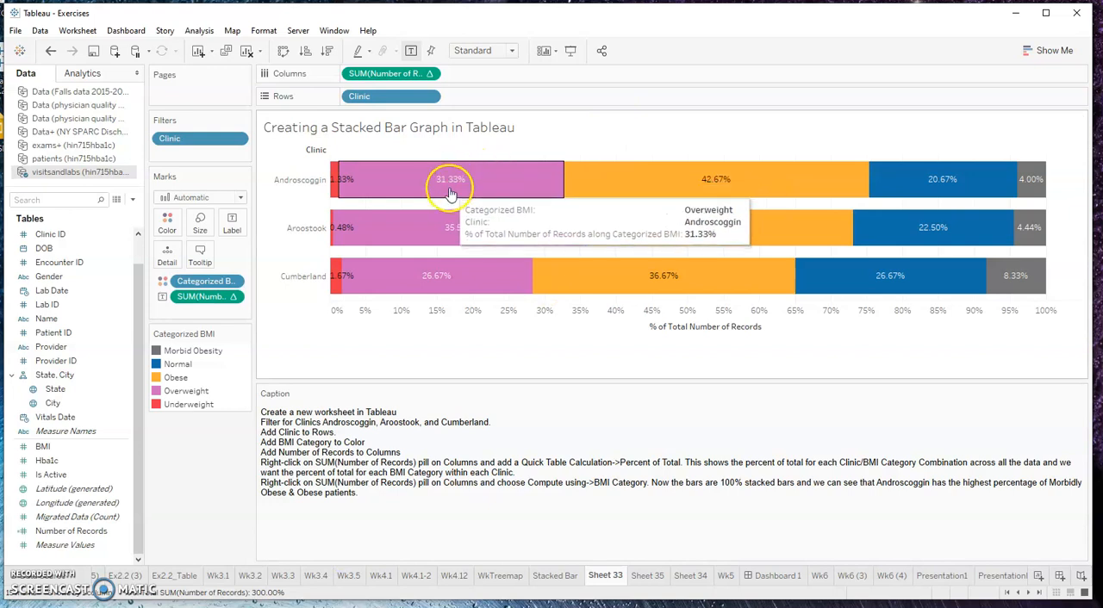
{"action": "mouse_move", "coordinate": [669, 183]}
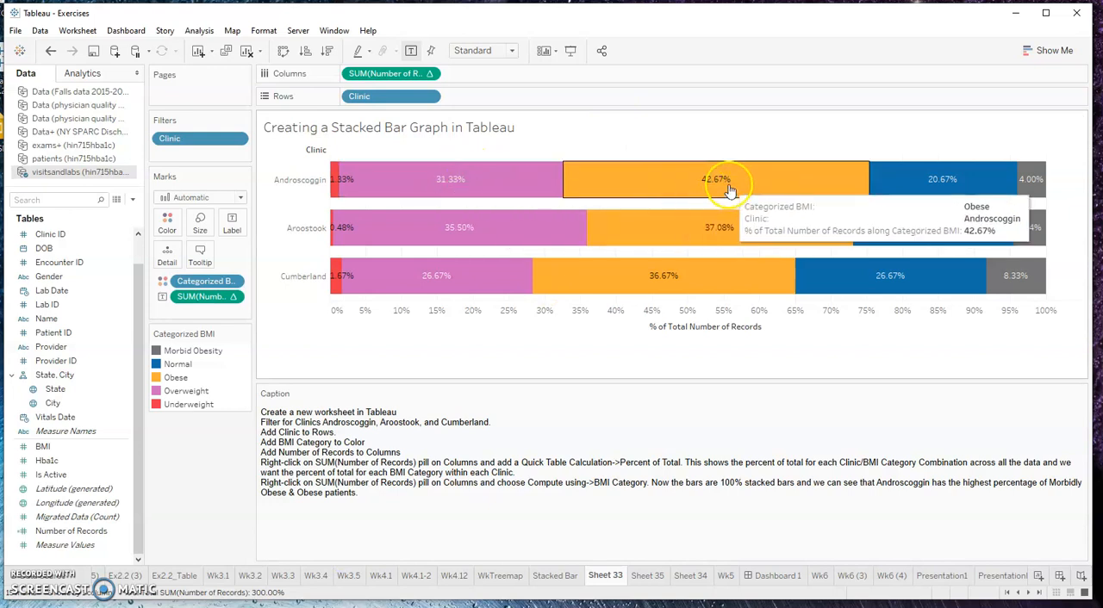
{"action": "mouse_move", "coordinate": [953, 187]}
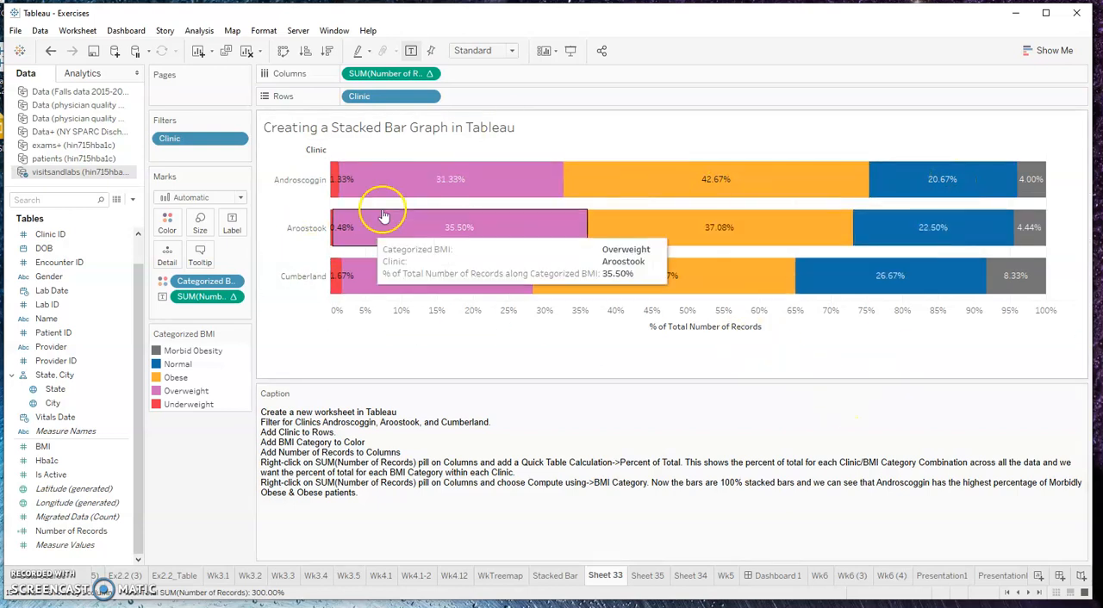
Format the numbers of the SUM(Number of Records) bar labels as Percentage with 1 decimal place
{"action": "right_click", "coordinate": [238, 302]}
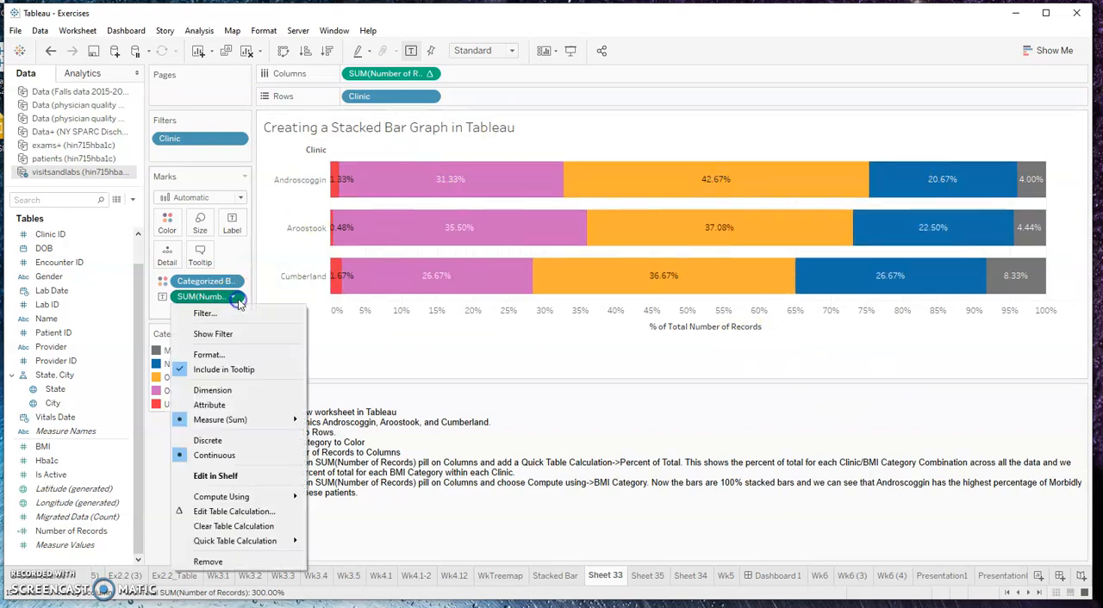
{"action": "left_click", "coordinate": [226, 355]}
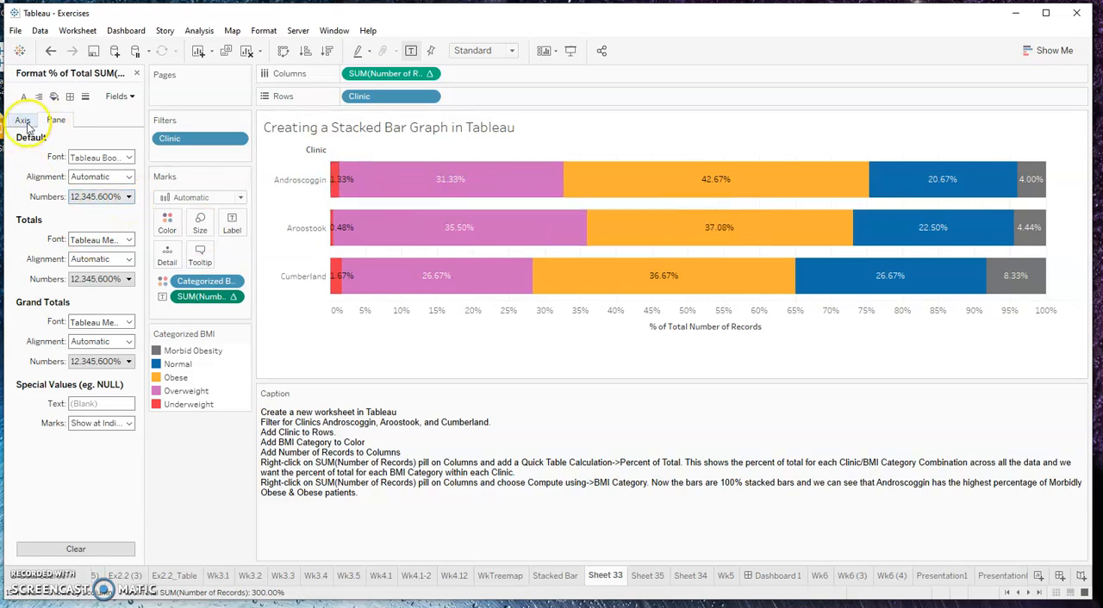
{"action": "left_click", "coordinate": [126, 198]}
{"action": "left_click", "coordinate": [107, 236]}
{"action": "left_click", "coordinate": [96, 279]}
{"action": "left_click", "coordinate": [249, 245]}
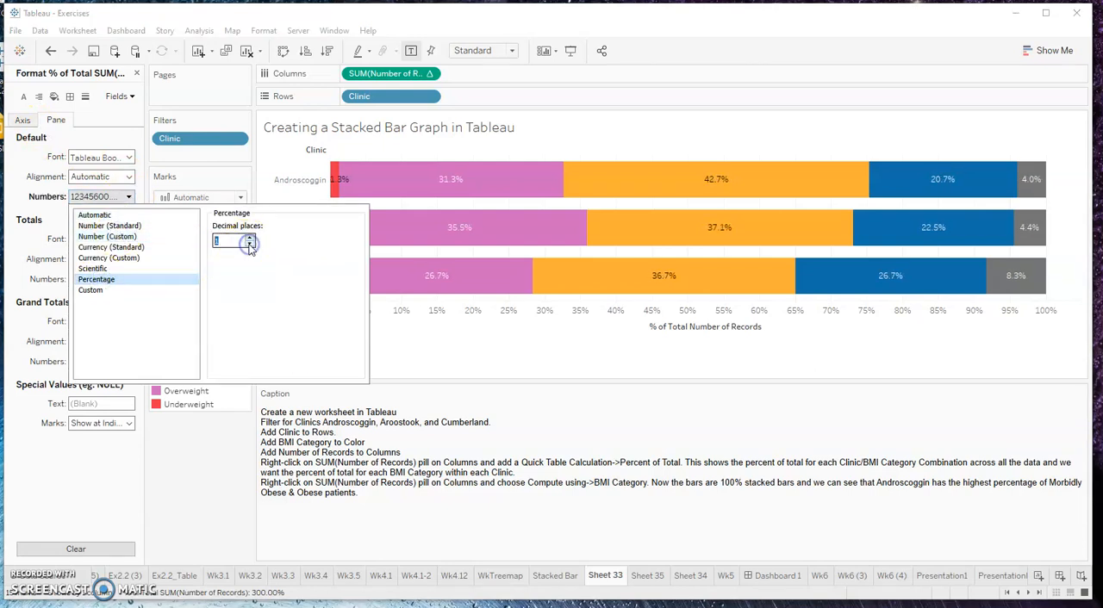
{"action": "left_click", "coordinate": [116, 197]}
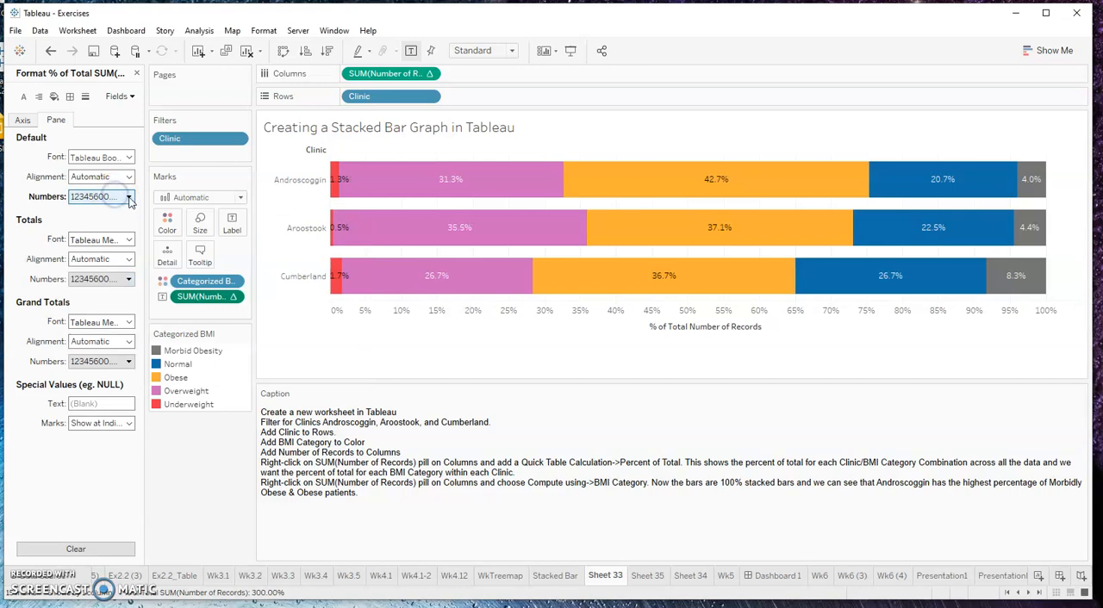
{"action": "left_click", "coordinate": [128, 197]}
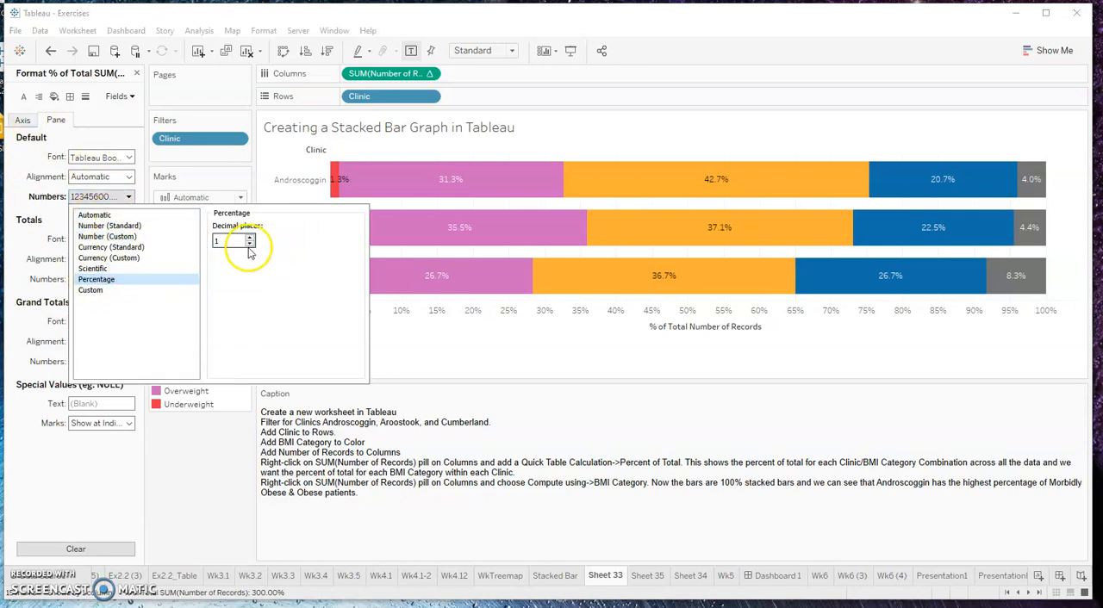
{"action": "left_click", "coordinate": [166, 544]}
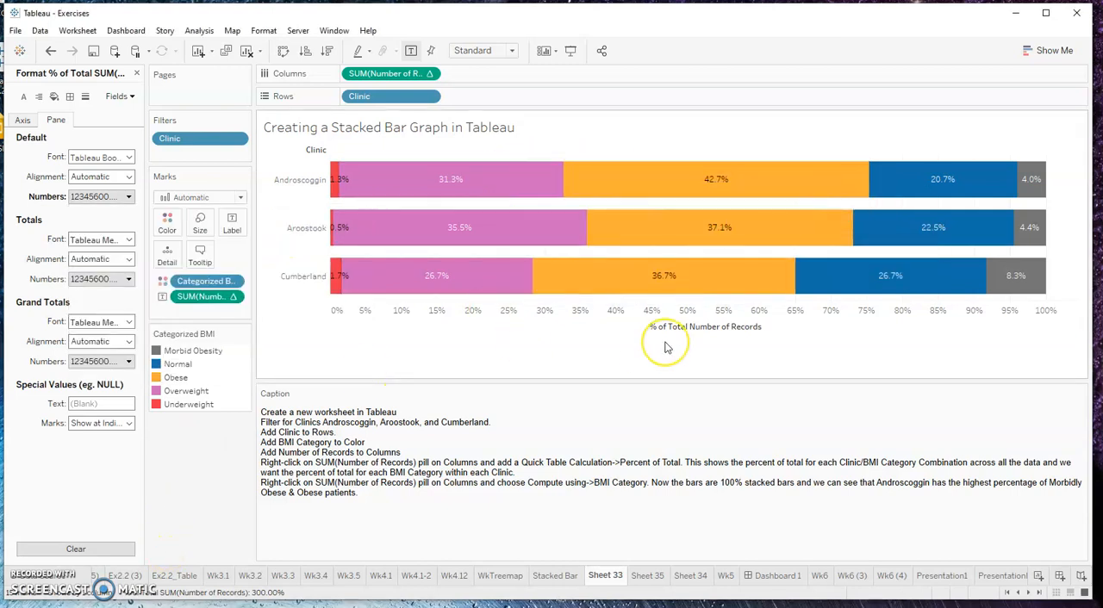
{"action": "double_click", "coordinate": [548, 129]}
{"action": "left_click", "coordinate": [610, 213]}
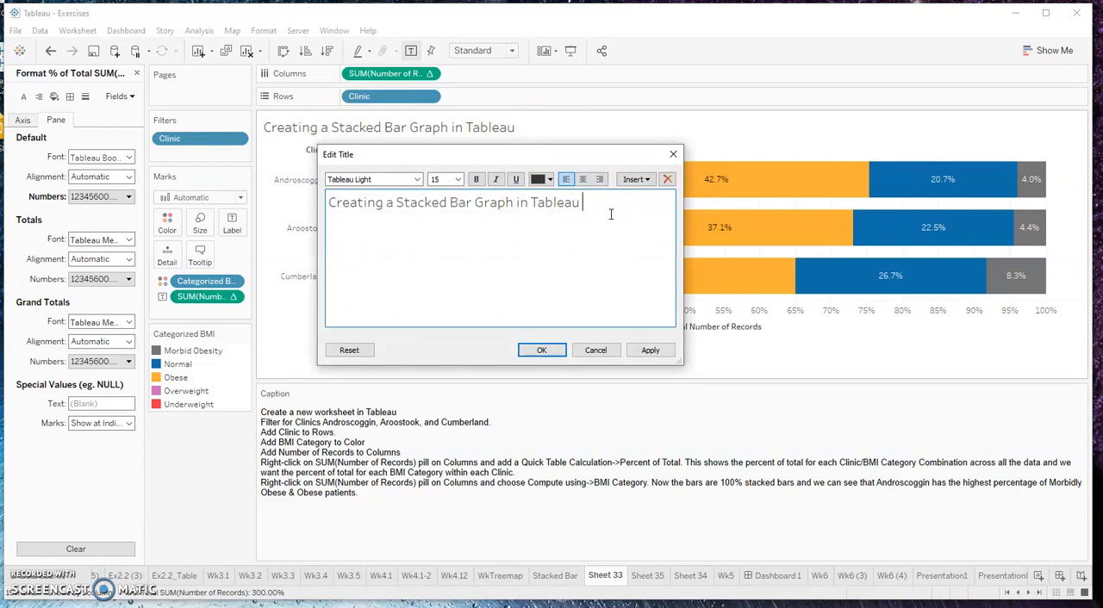
{"action": "left_click", "coordinate": [596, 350]}
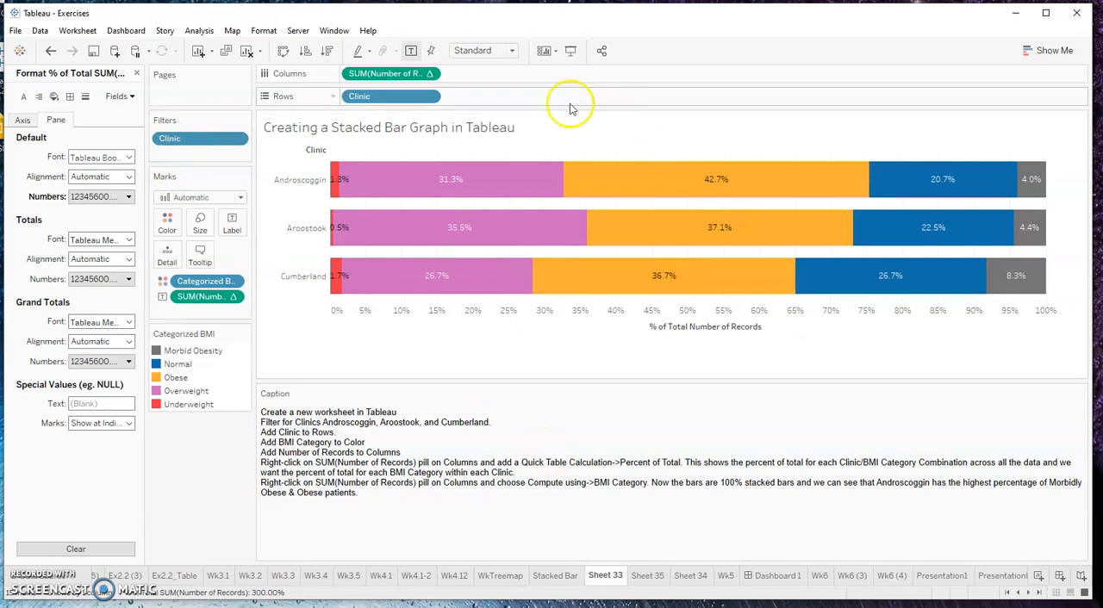
{"action": "mouse_move", "coordinate": [499, 181]}
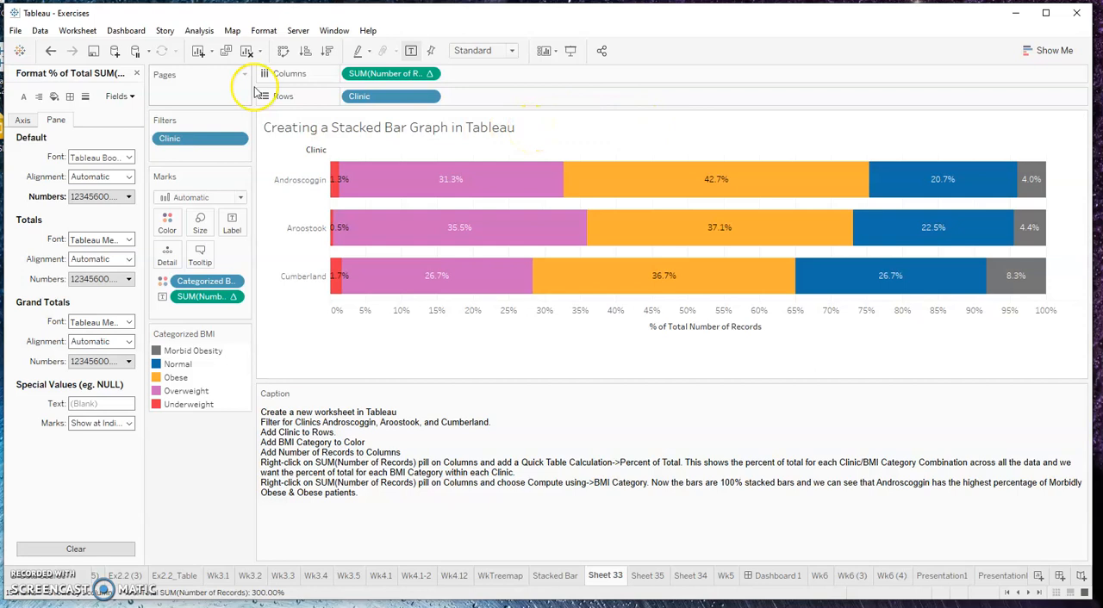
Add a Years filter on Lab Date without selecting any year, and remove that filter from the worksheet
{"action": "left_click", "coordinate": [136, 73]}
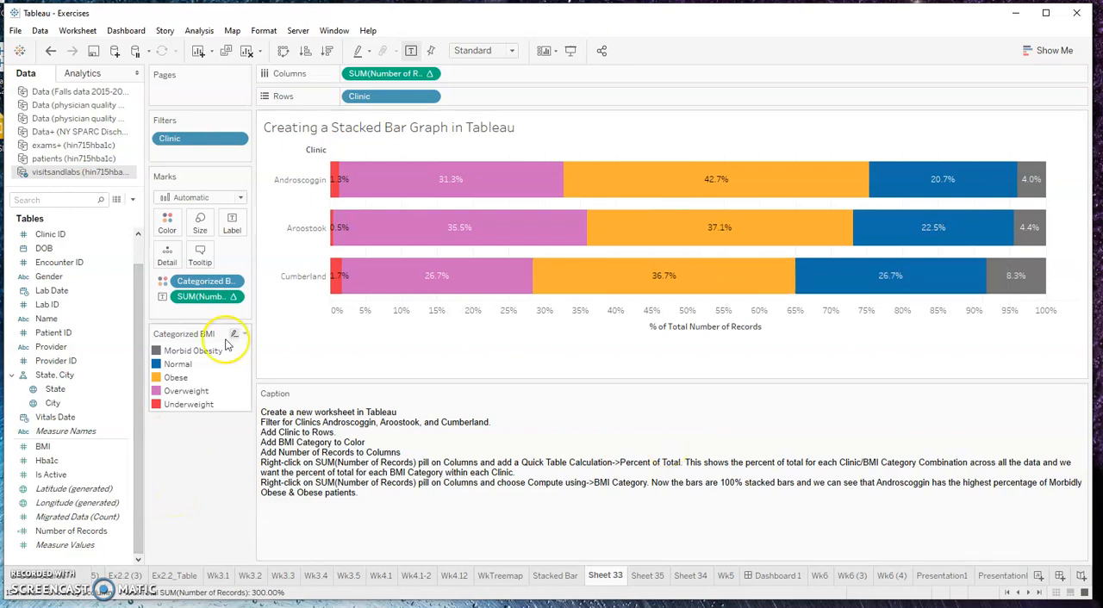
{"action": "left_click_drag", "start_coordinate": [49, 291], "coordinate": [184, 153]}
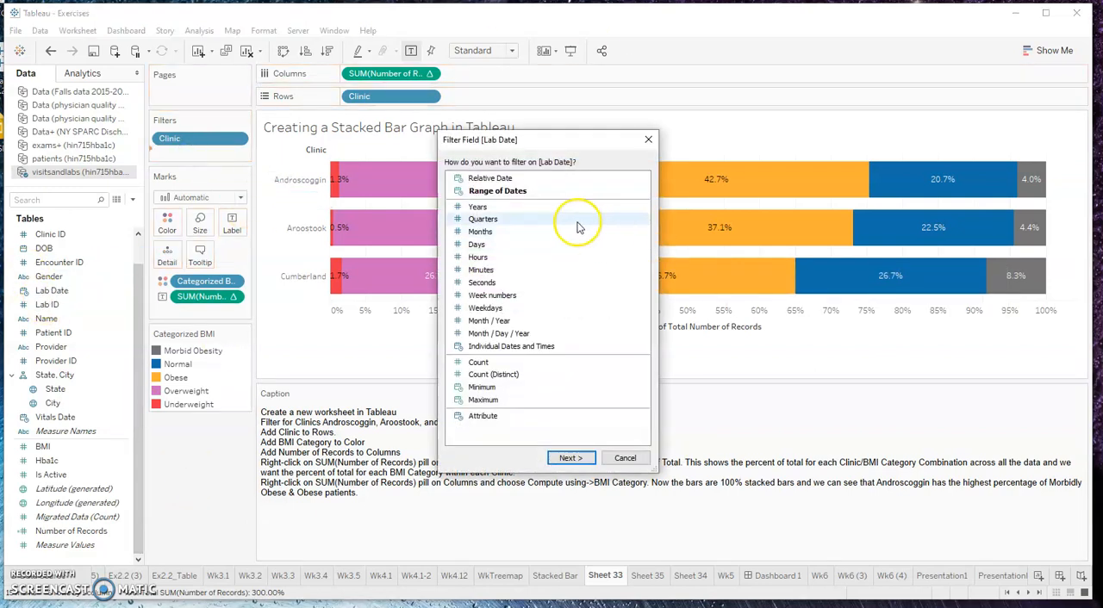
{"action": "left_click", "coordinate": [484, 208]}
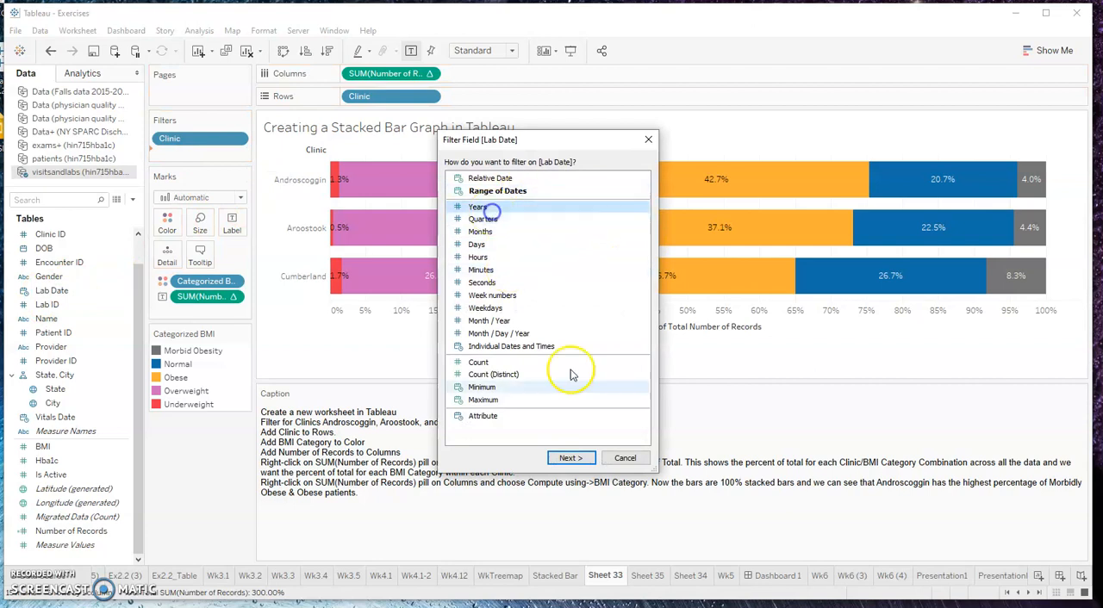
{"action": "left_click", "coordinate": [582, 466]}
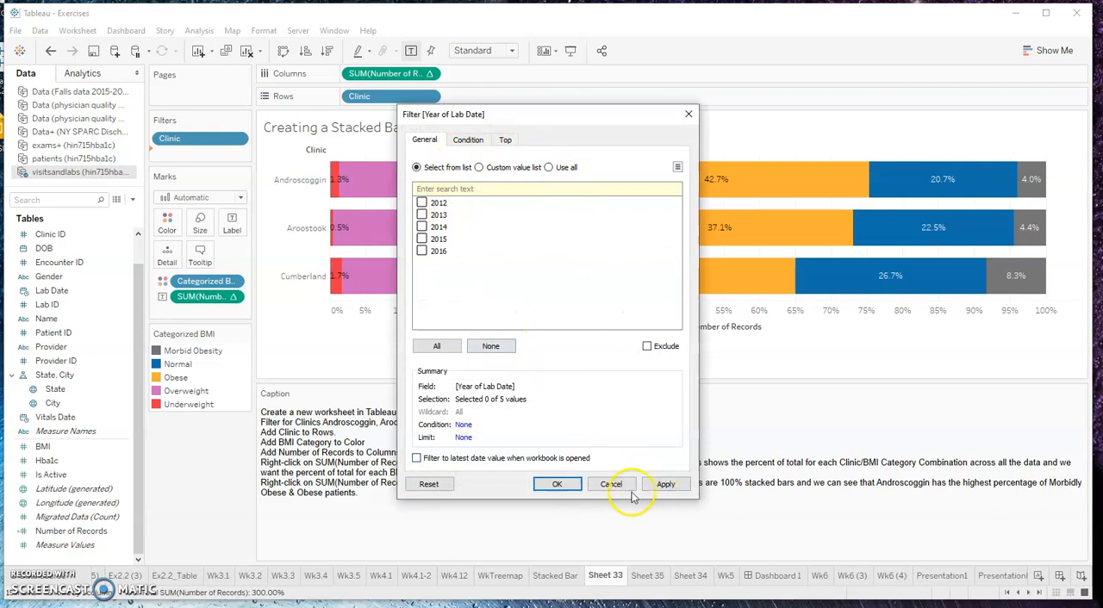
{"action": "left_click", "coordinate": [557, 484]}
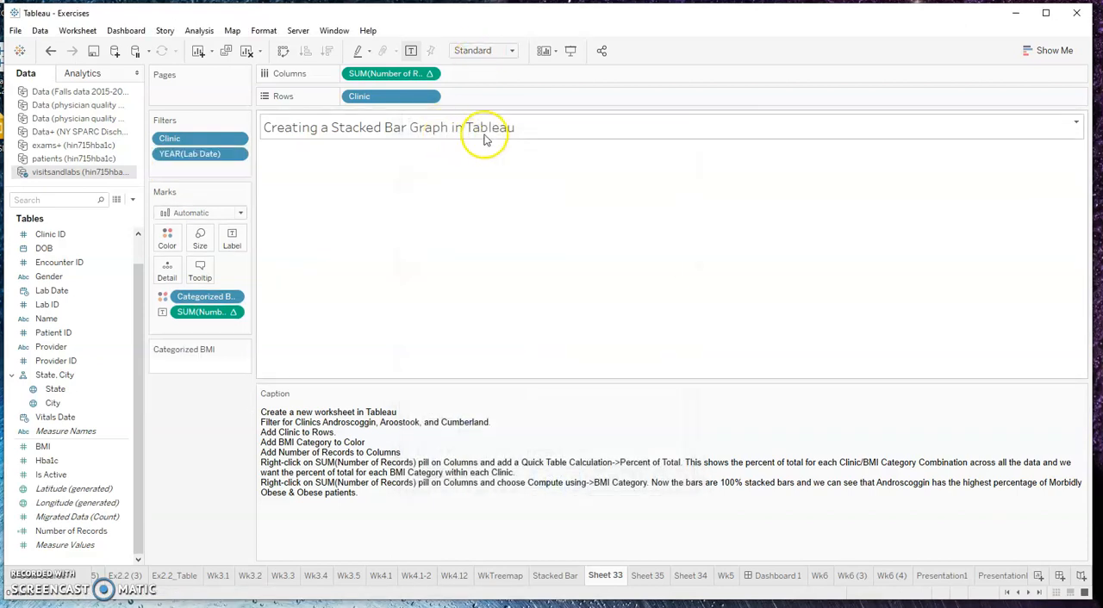
{"action": "left_click_drag", "start_coordinate": [198, 153], "coordinate": [187, 488]}
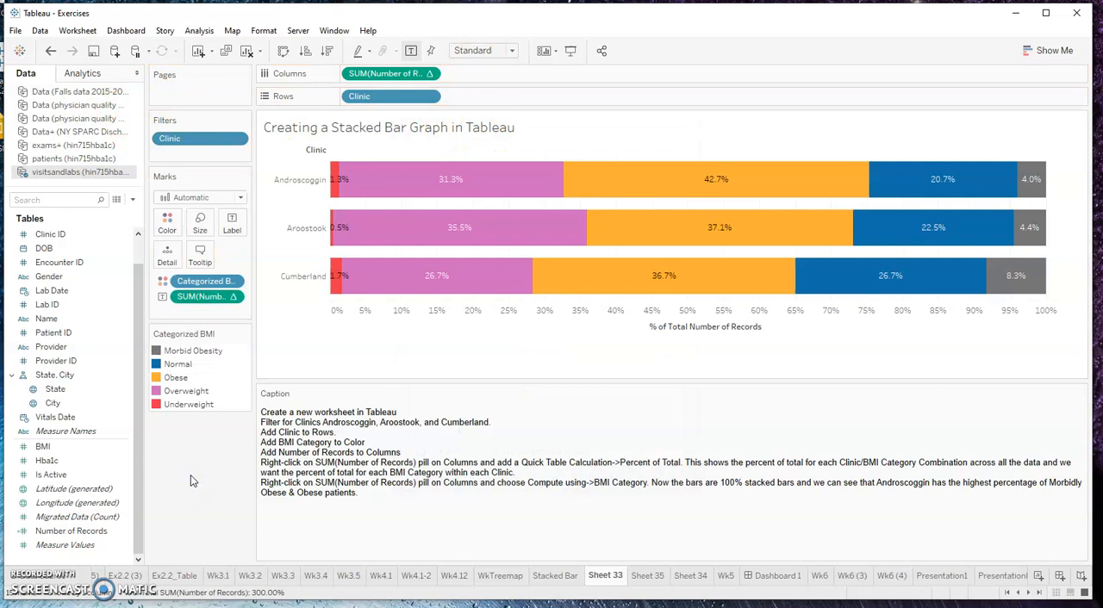
{"action": "left_click", "coordinate": [847, 522]}
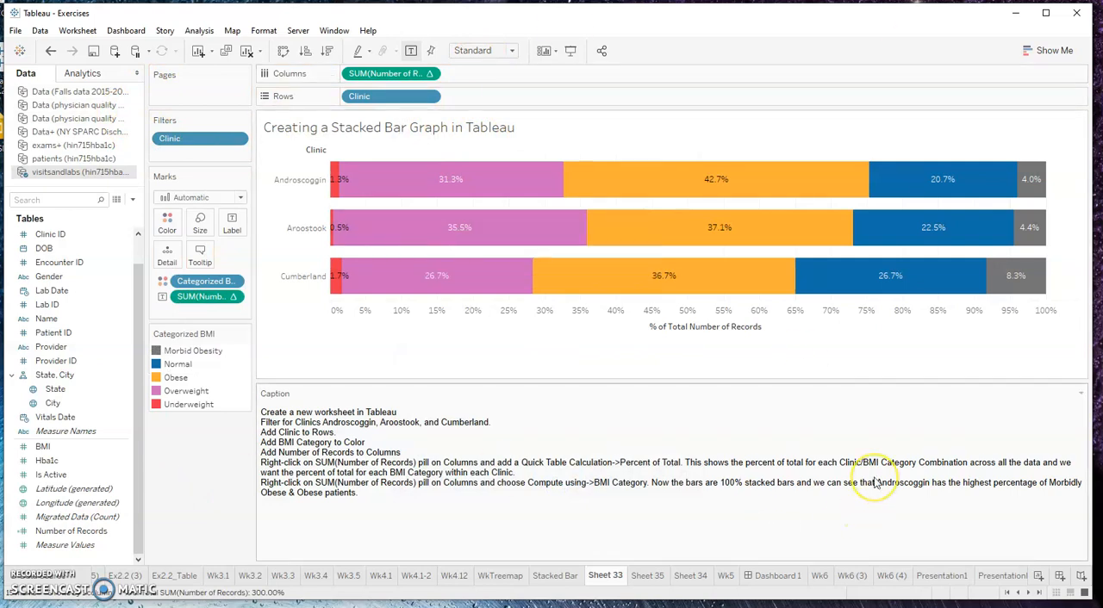